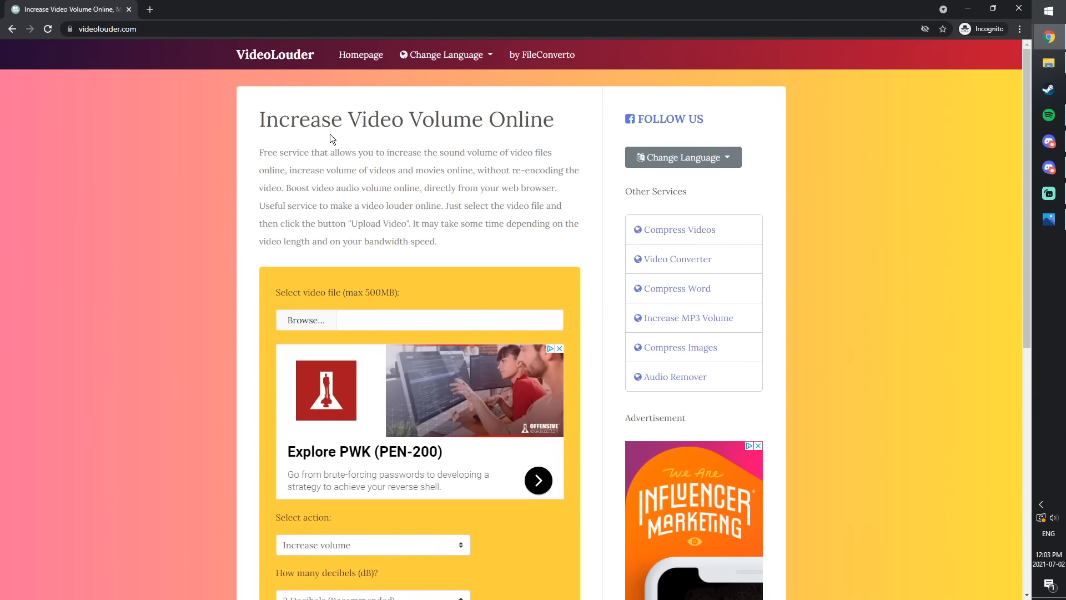
# - Select video0.mp4 from the Downloads folder as the video file for the volume increase
pyautogui.click(303, 330)
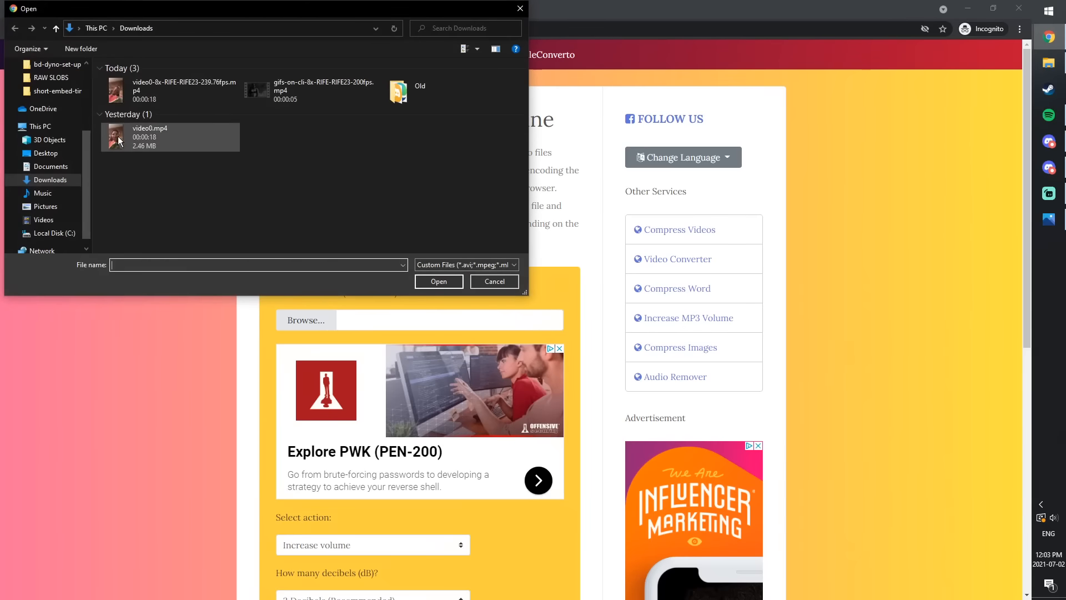
pyautogui.doubleClick(159, 133)
pyautogui.scroll(-2, 339, 418)
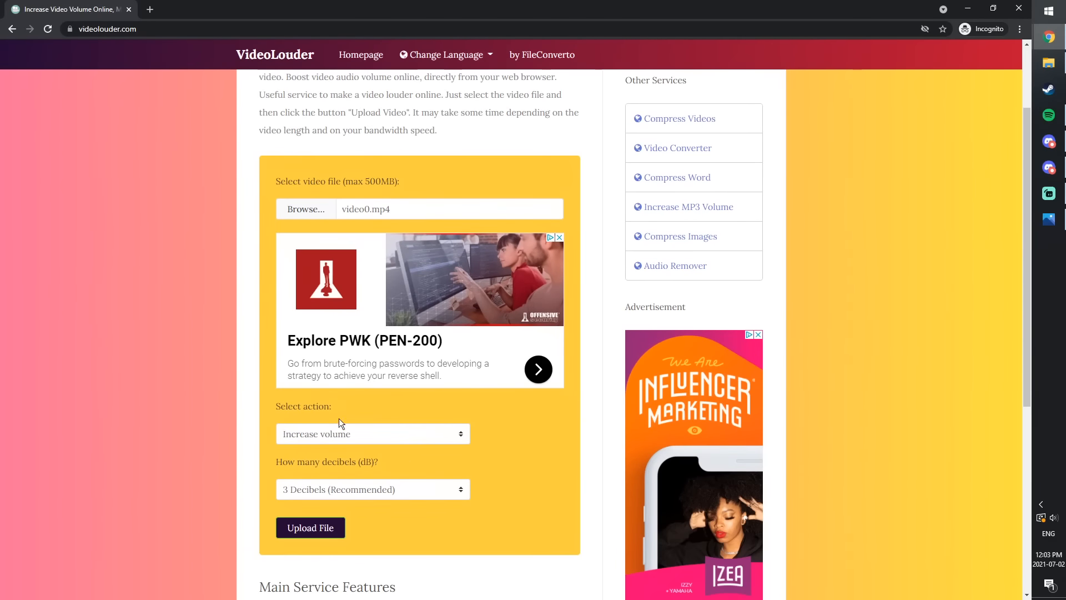
# - Set the volume increase to 30 decibels and upload the file for processing
pyautogui.click(361, 494)
pyautogui.scroll(-10, 308, 363)
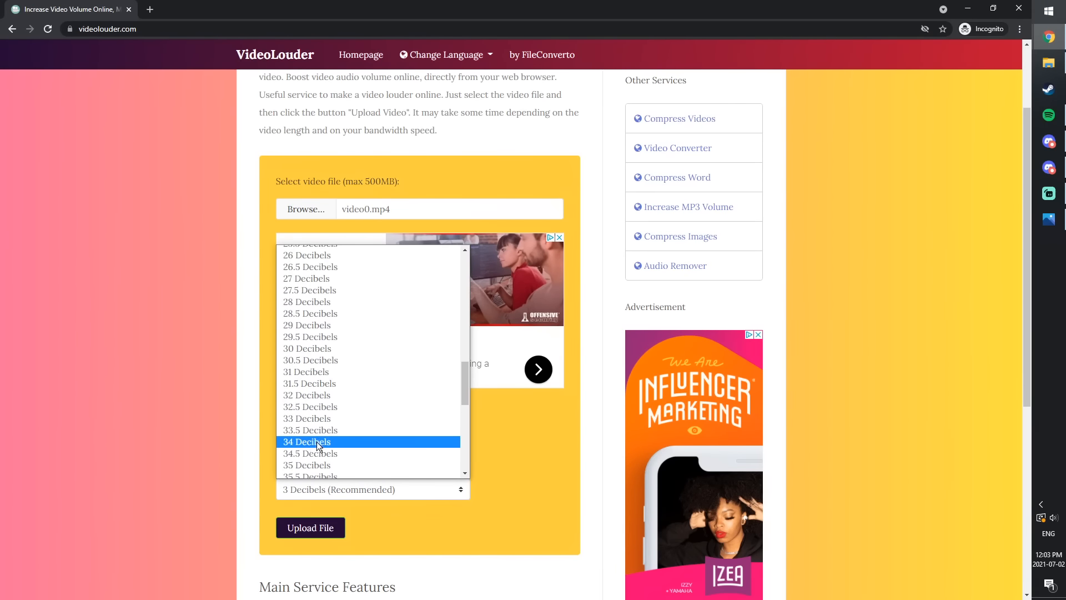
pyautogui.click(301, 349)
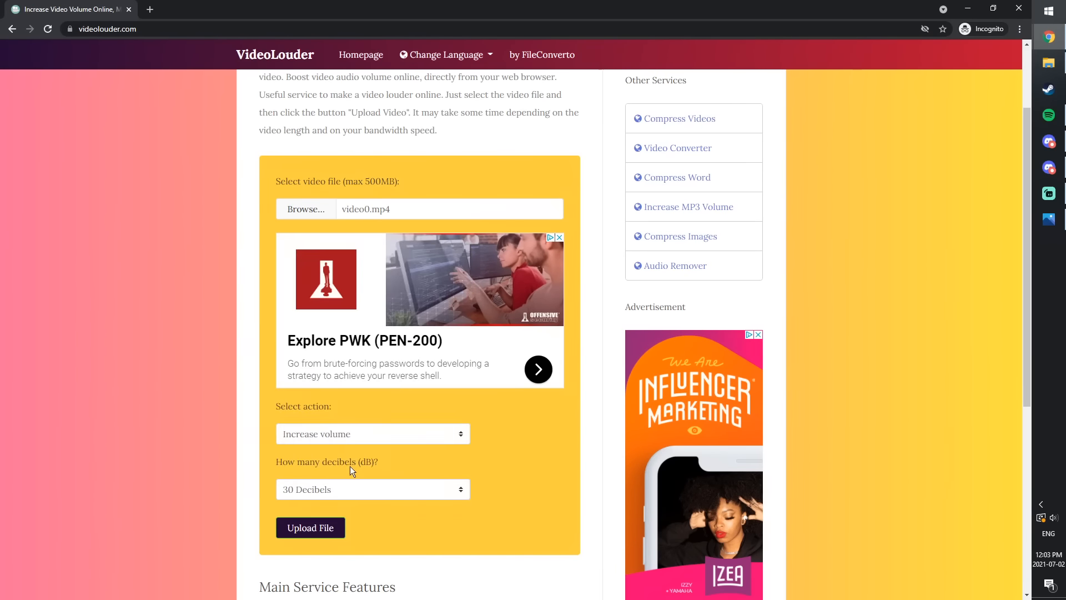
pyautogui.click(314, 528)
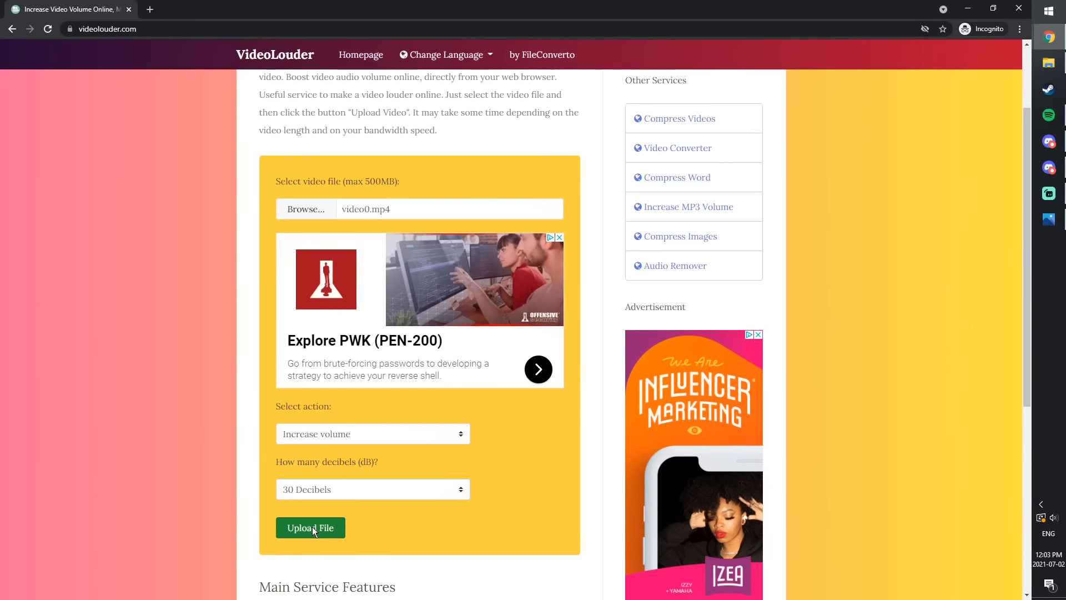
pyautogui.click(314, 529)
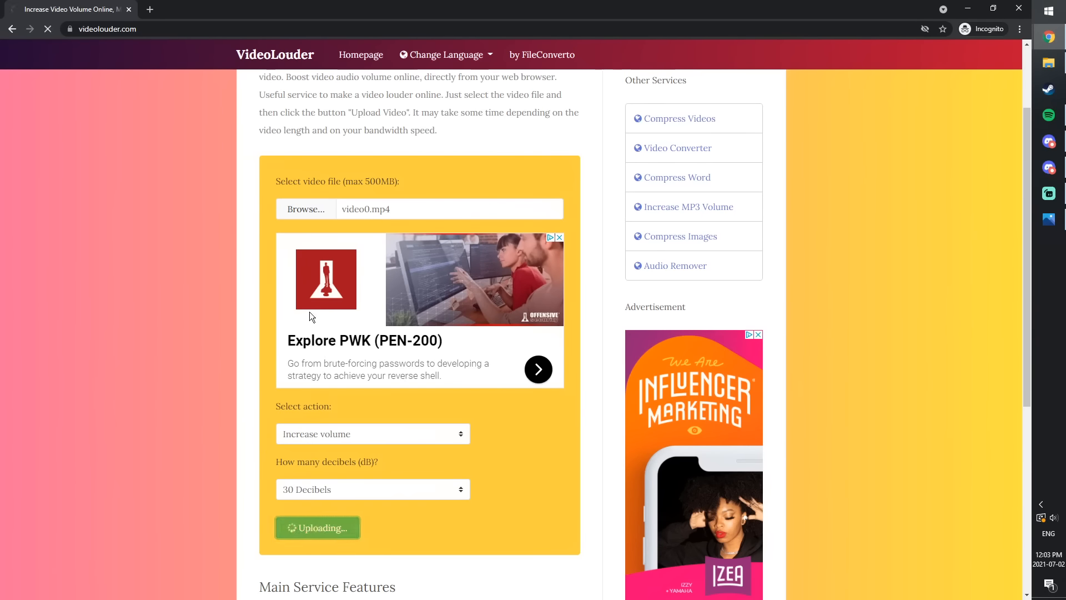
# - Lower the speaker volume to 1 and download and open the processed video
pyautogui.click(1053, 517)
pyautogui.scroll(-6, 891, 382)
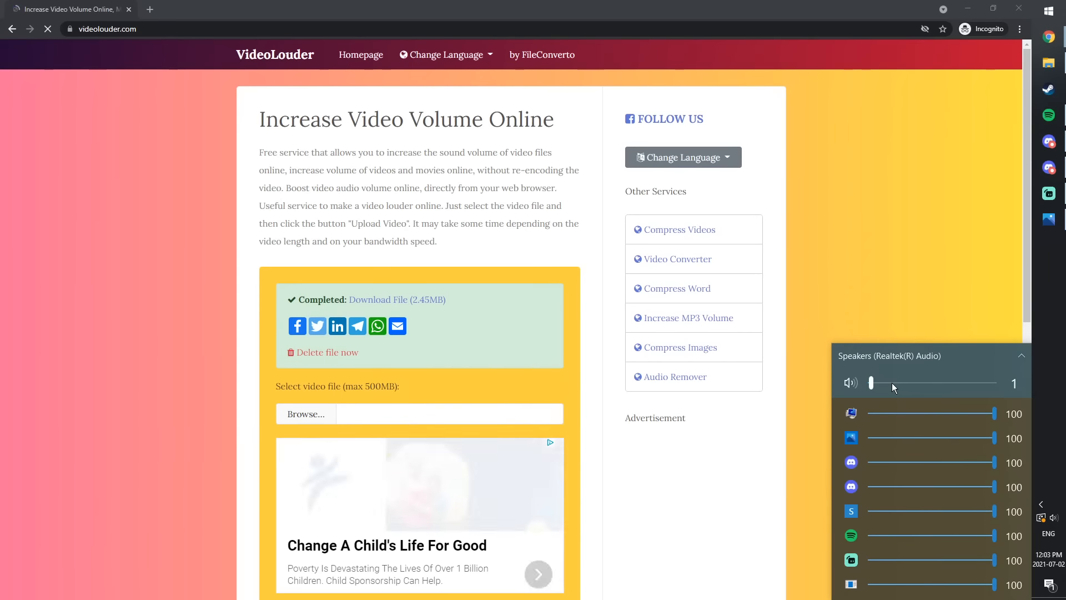
pyautogui.click(381, 299)
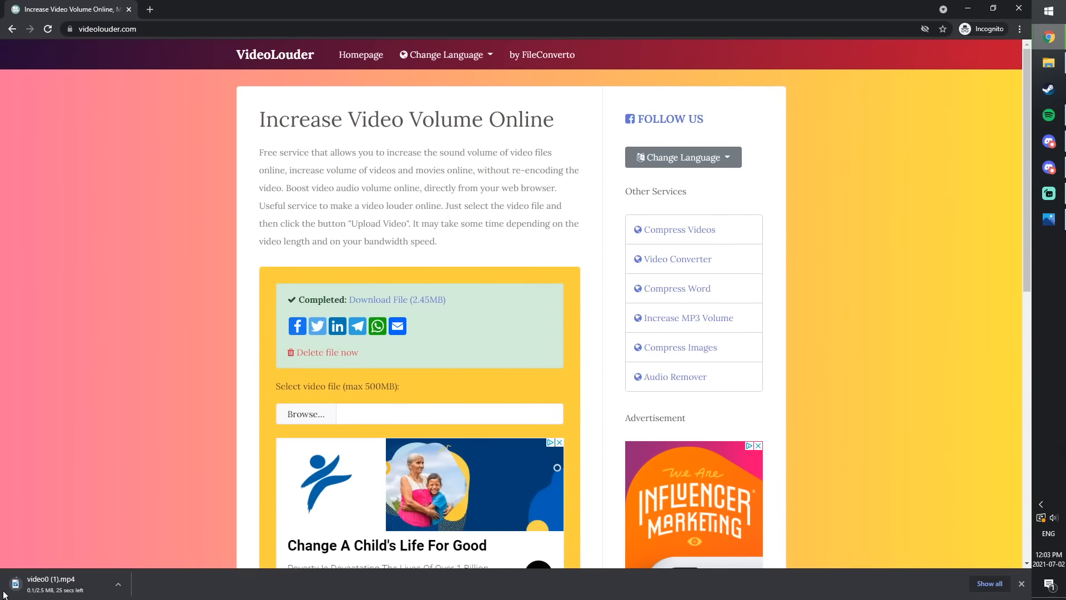
pyautogui.click(61, 589)
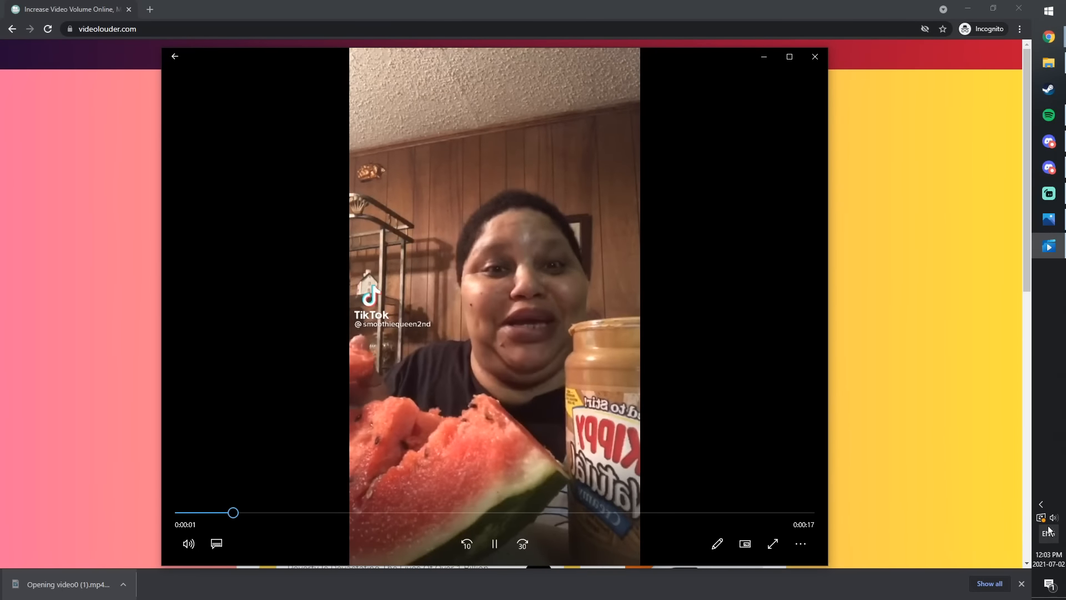
# - Raise the speaker volume to 19 while the louder video plays and pause the playback
pyautogui.click(1052, 518)
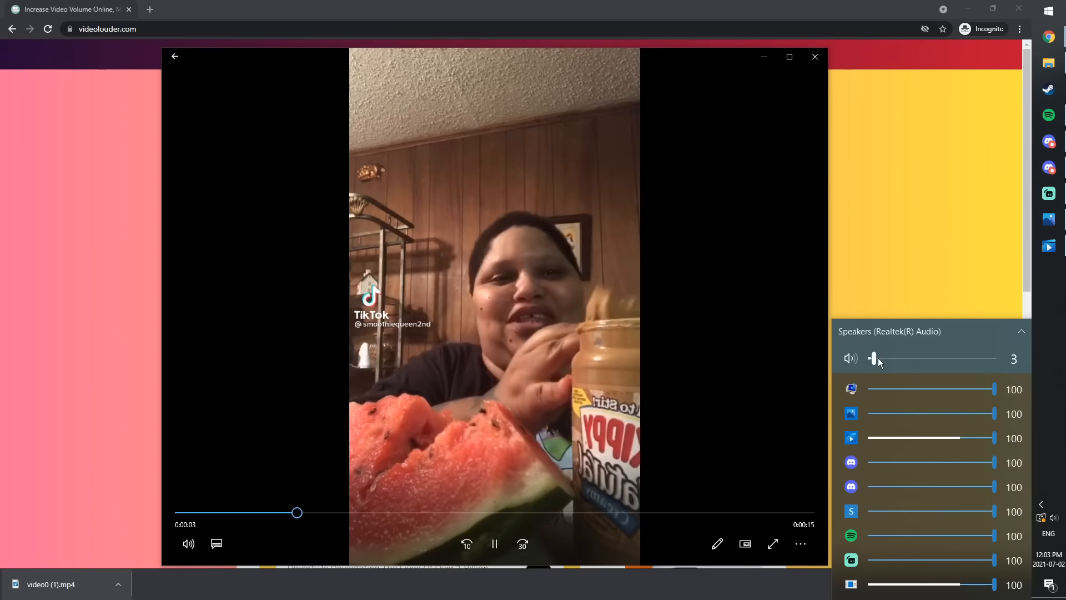
pyautogui.moveTo(877, 358); pyautogui.dragTo(887, 358)
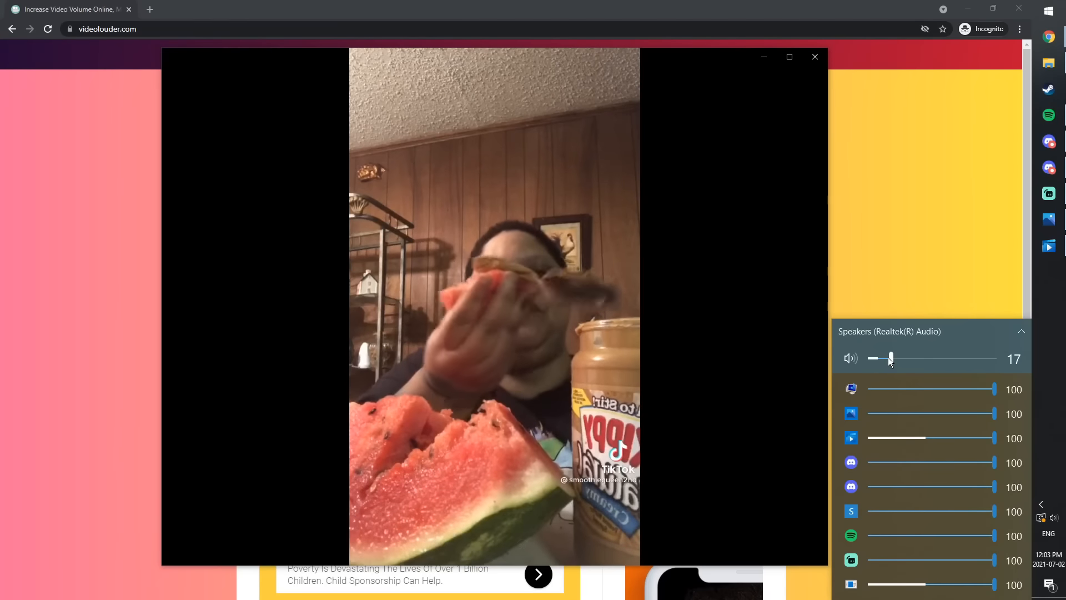
pyautogui.scroll(1, 887, 358)
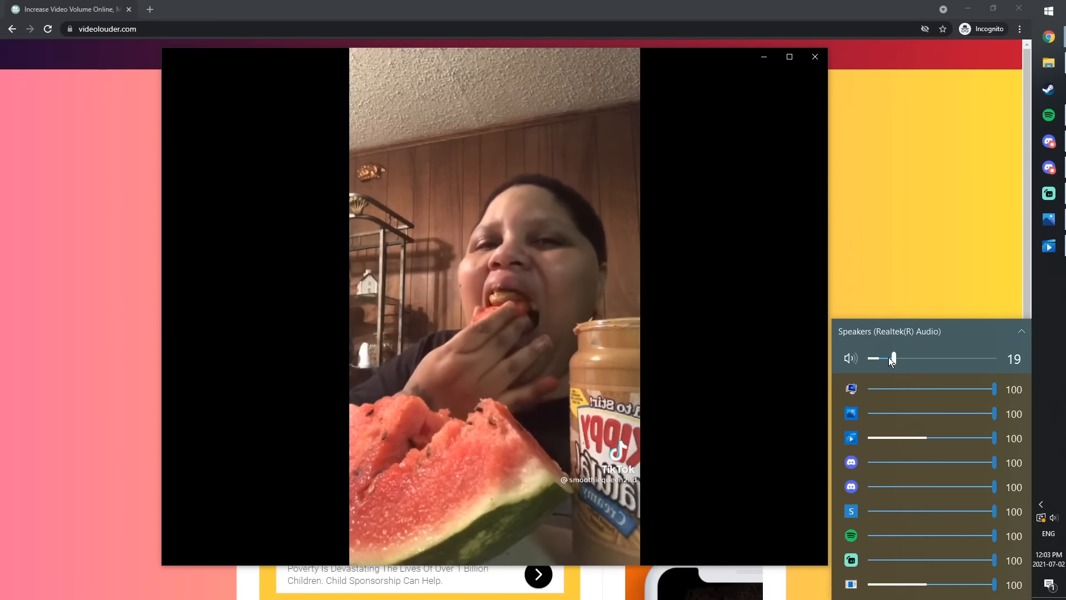
pyautogui.moveTo(441, 405)
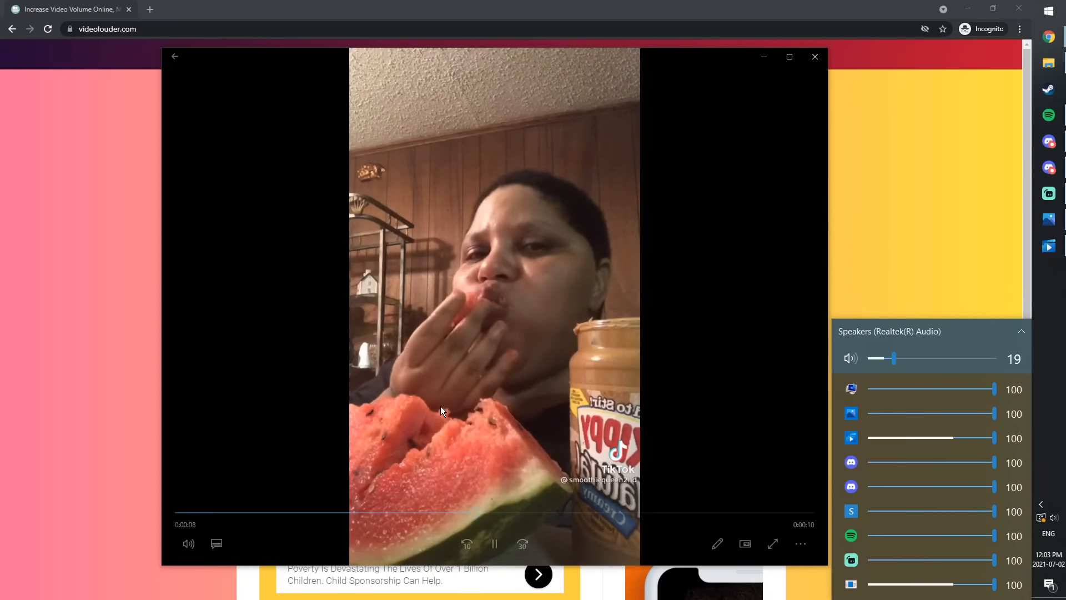
pyautogui.click(491, 549)
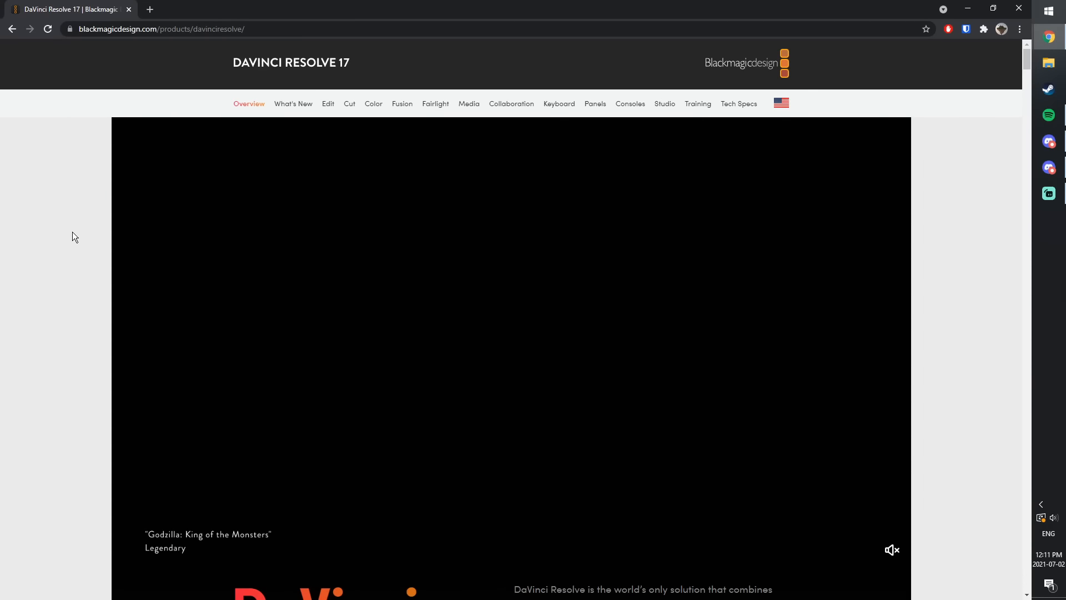
# - View the Windows download registration form for the free DaVinci Resolve 17 on the product page and close the browser
pyautogui.scroll(-3, 111, 277)
pyautogui.scroll(-2, 98, 337)
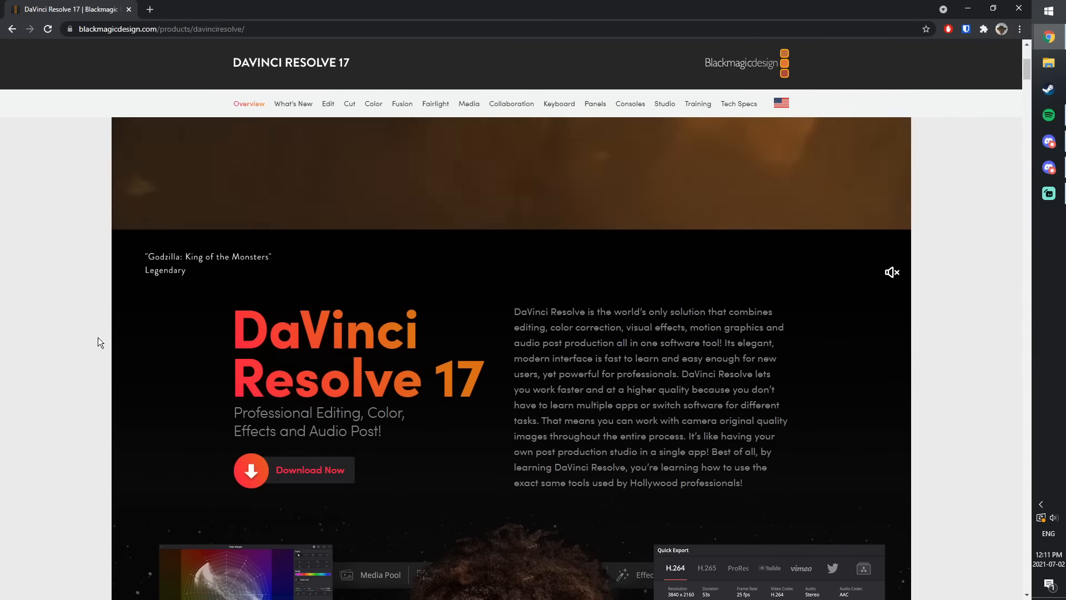
pyautogui.scroll(-1, 98, 337)
pyautogui.scroll(-1, 98, 337)
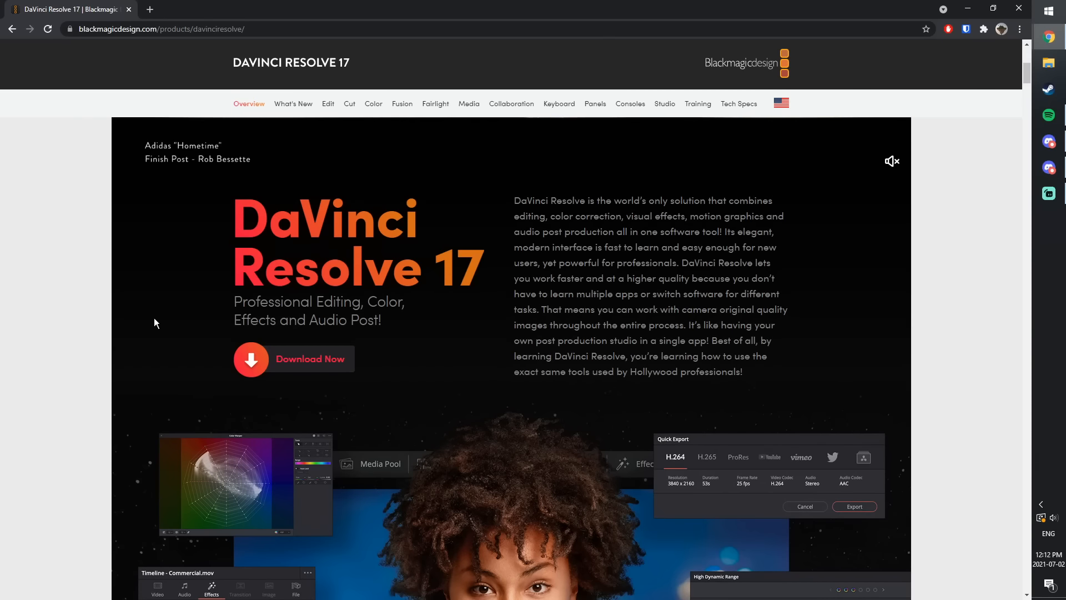
pyautogui.click(279, 357)
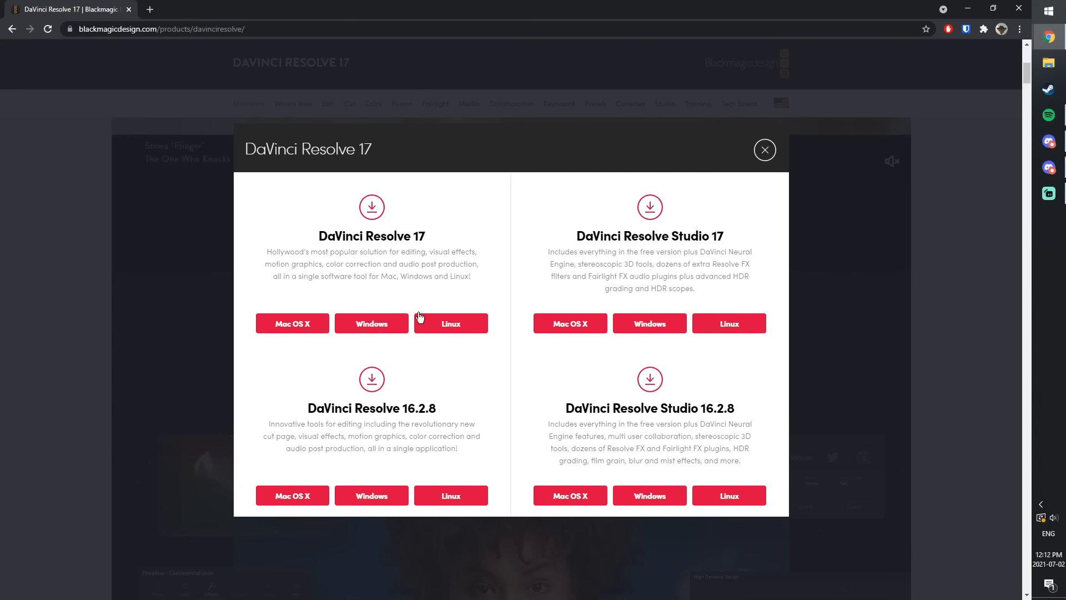
pyautogui.click(370, 322)
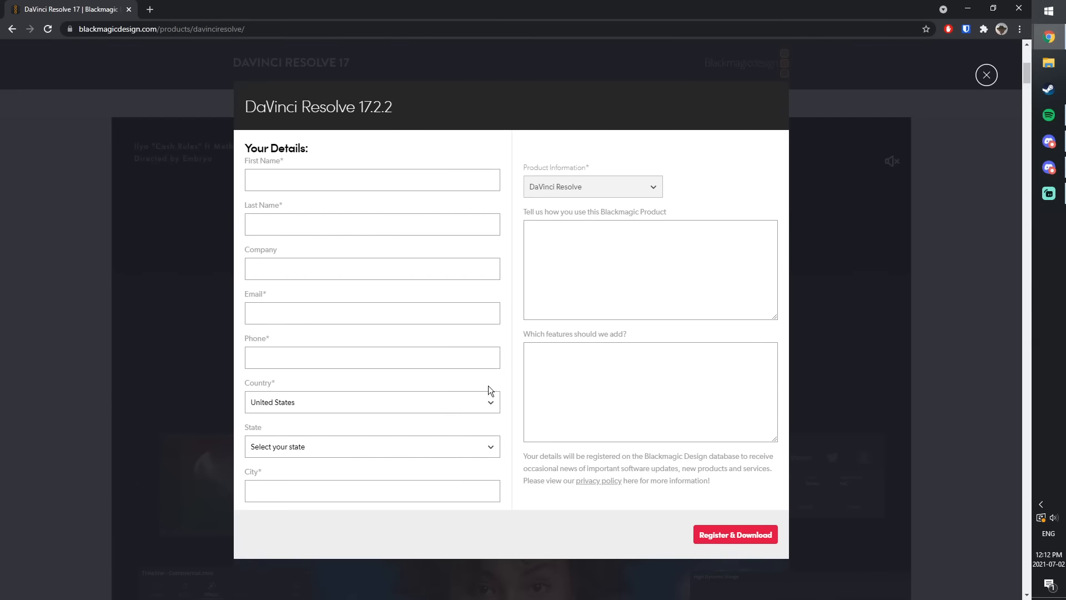
pyautogui.click(269, 182)
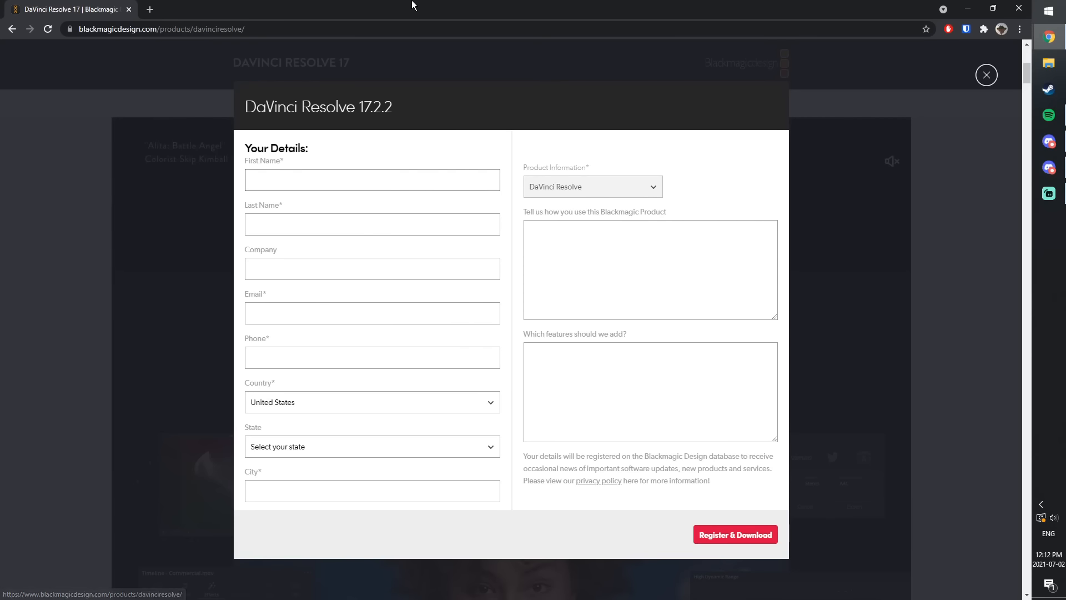
pyautogui.click(1012, 14)
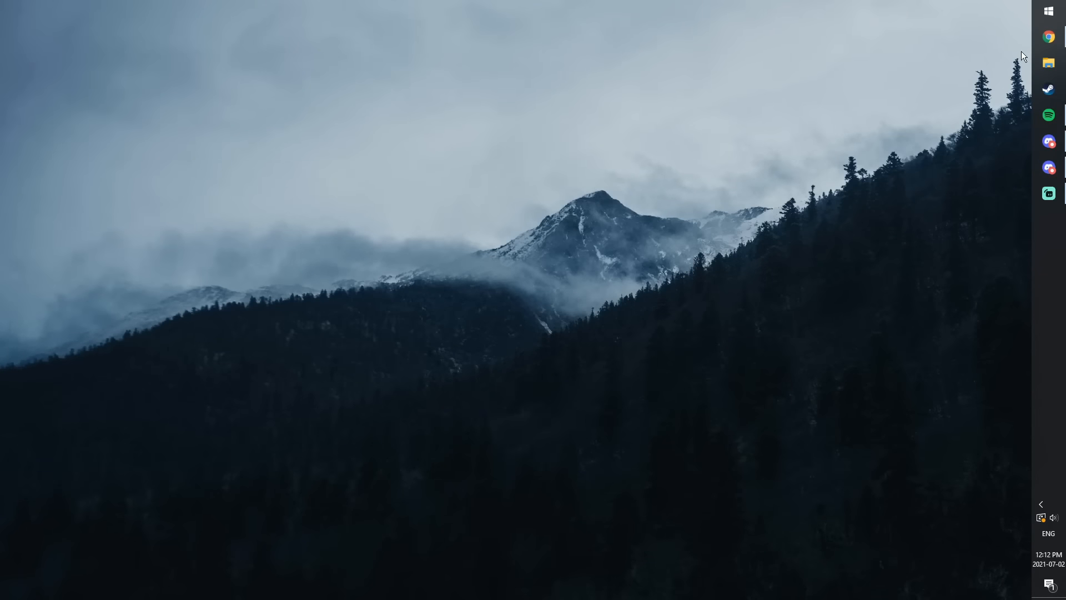
# - Search Windows for davinci and launch DaVinci Resolve
pyautogui.click(1047, 10)
pyautogui.write('d')
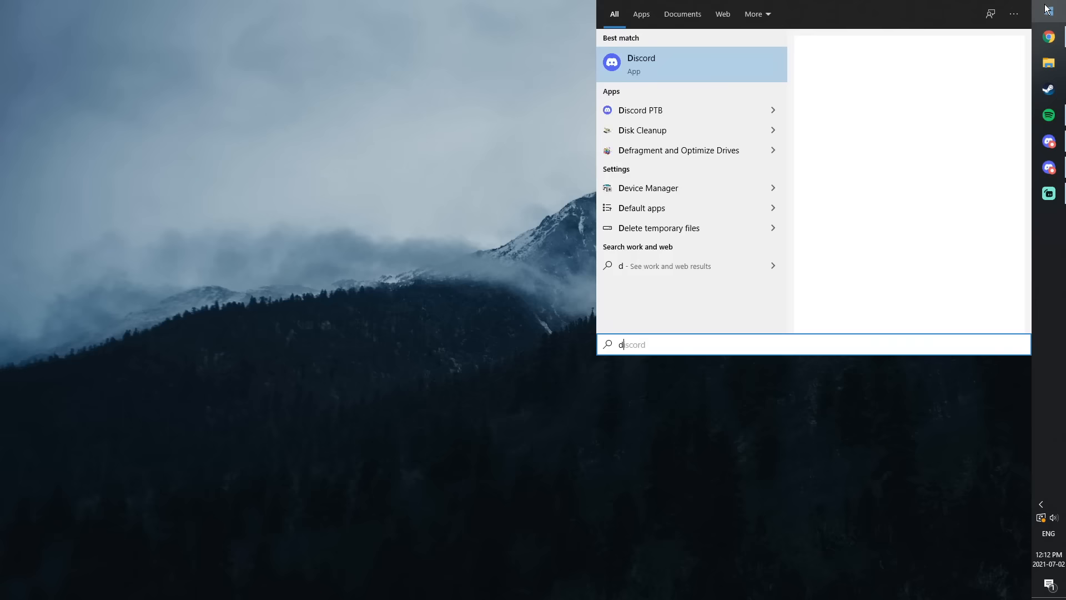
pyautogui.write('avinci')
pyautogui.press('Return')
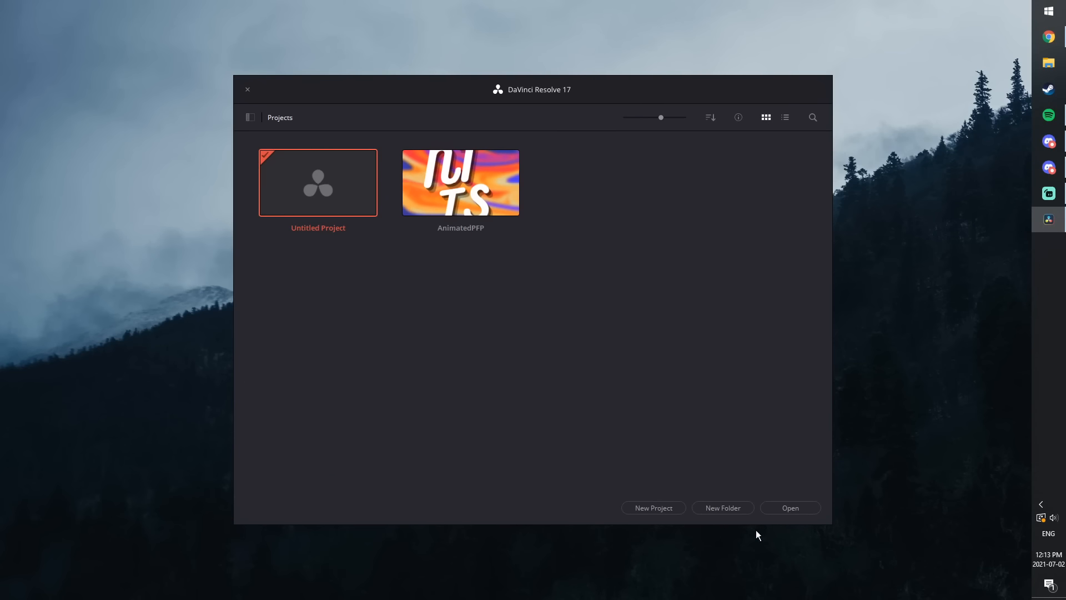
# - Create a new project with the default name Untitled Project 1 and skip the software update
pyautogui.click(654, 507)
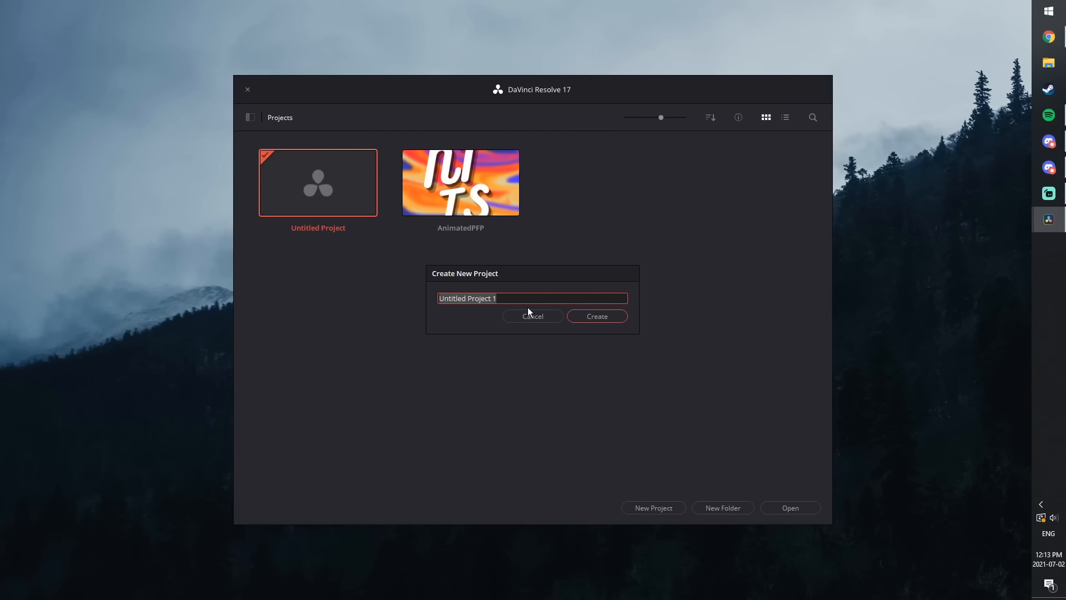
pyautogui.click(618, 316)
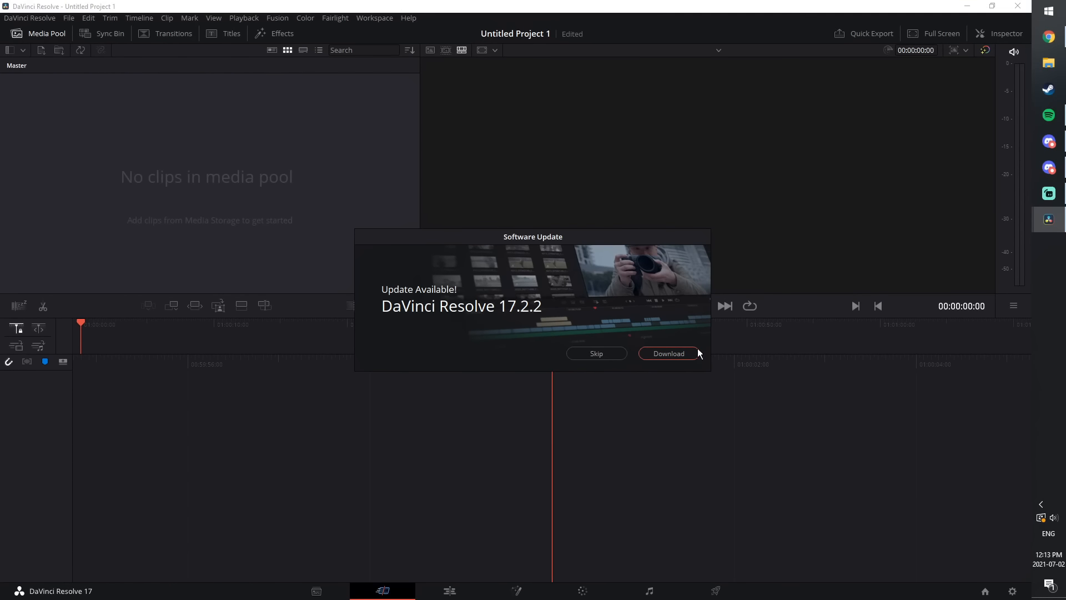
pyautogui.click(598, 356)
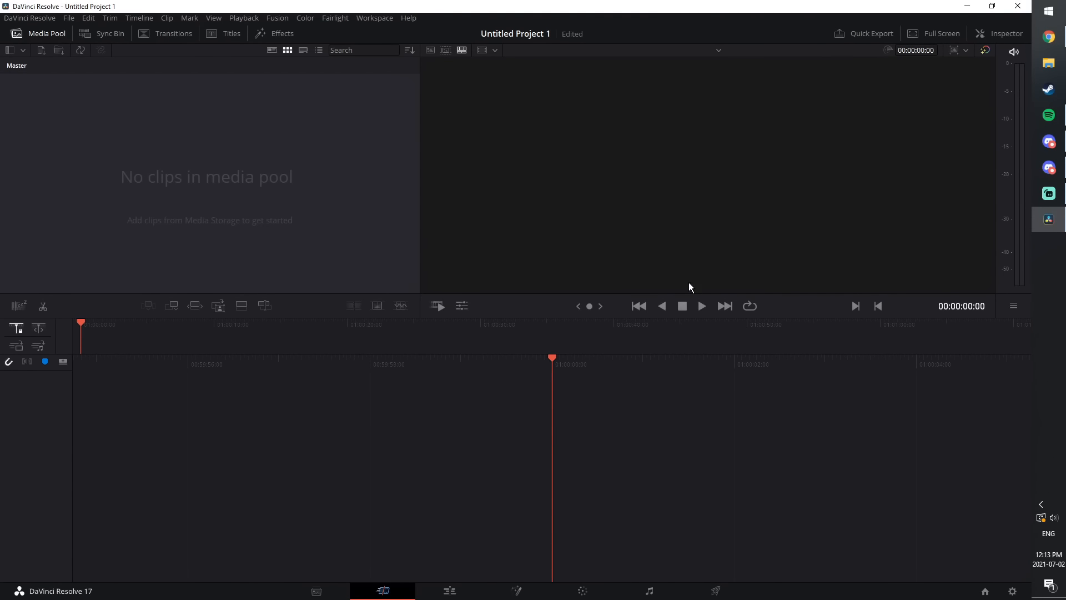
# - Add video0.mp4 from the Downloads folder to the timeline and change the project frame rate to match the clip
pyautogui.doubleClick(800, 13)
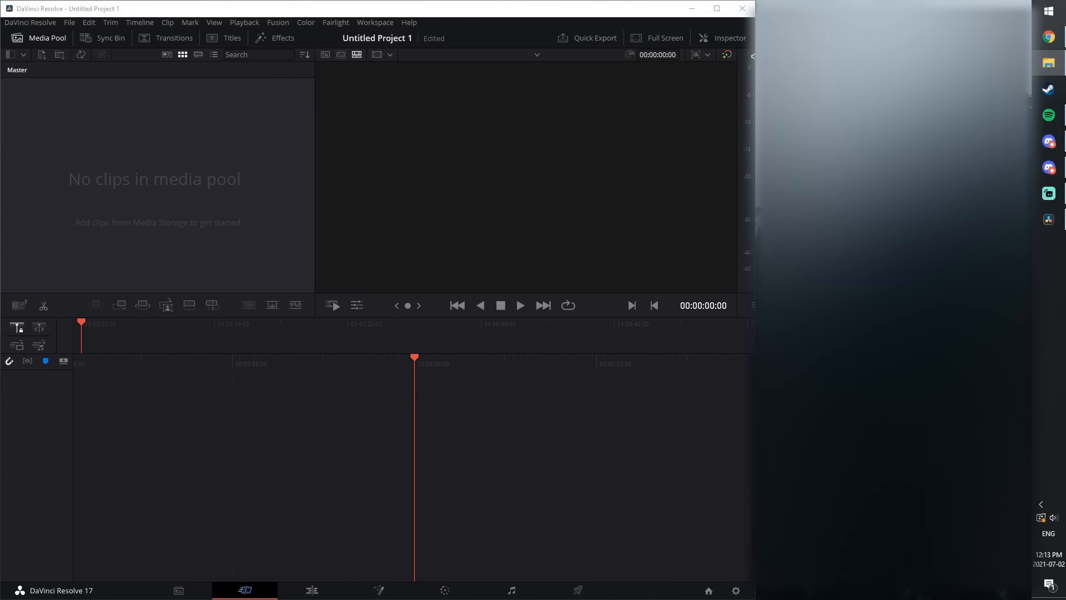
pyautogui.moveTo(1065, 81)
pyautogui.mouseDown()
pyautogui.moveTo(903, 82)
pyautogui.moveTo(1065, 89)
pyautogui.mouseUp()
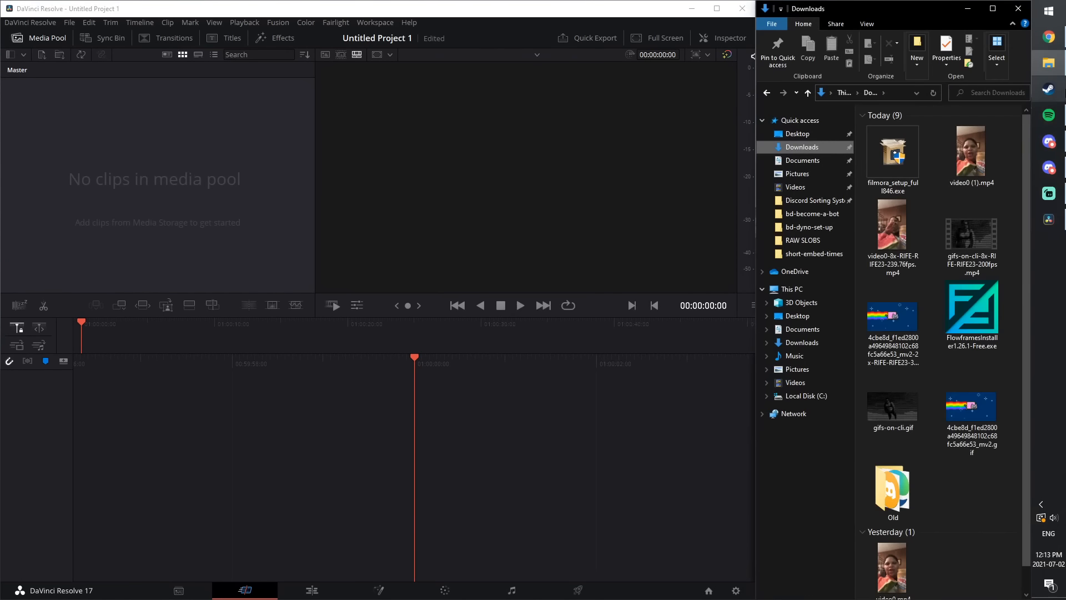
pyautogui.scroll(-1, 921, 400)
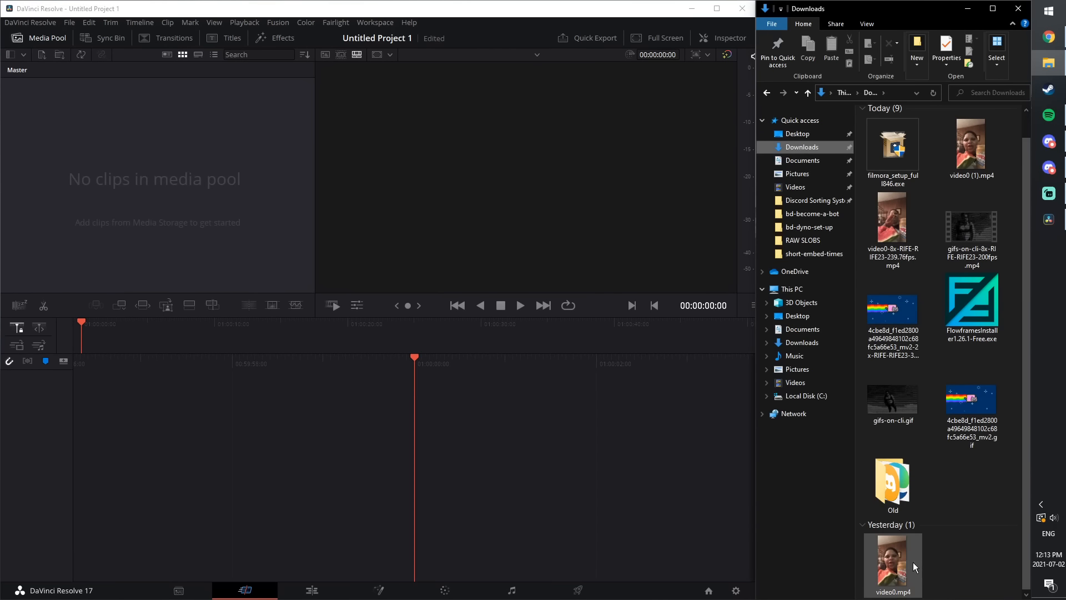
pyautogui.moveTo(899, 577); pyautogui.dragTo(440, 527)
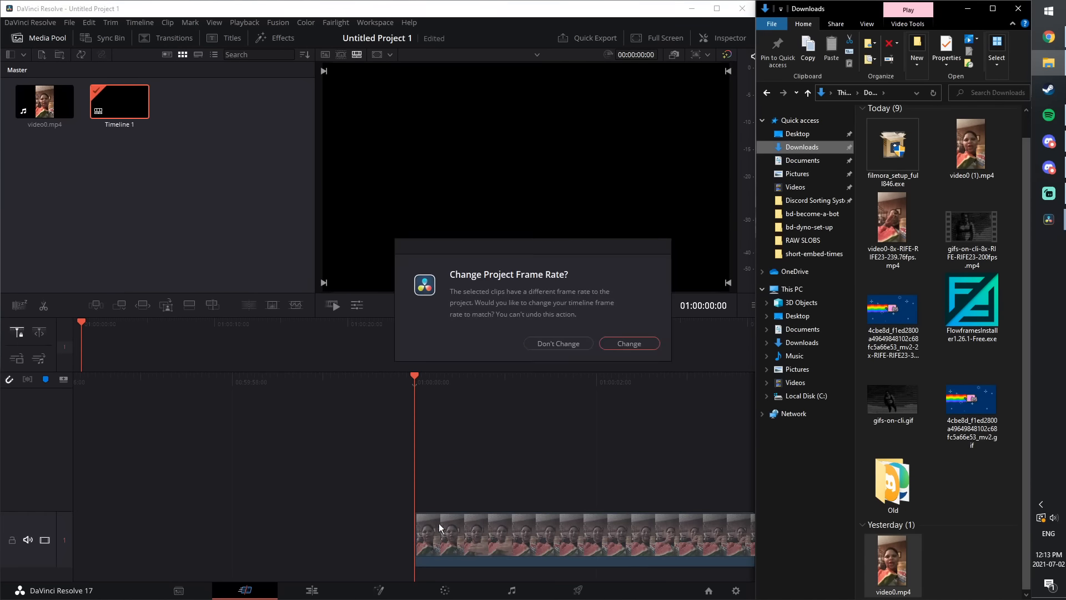
pyautogui.click(640, 345)
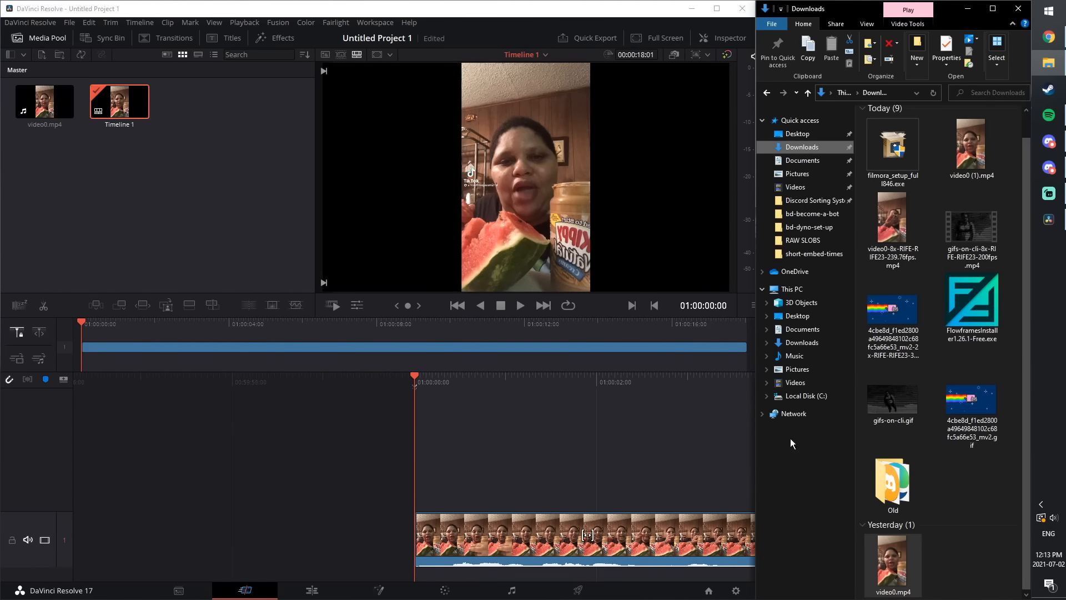
pyautogui.click(966, 9)
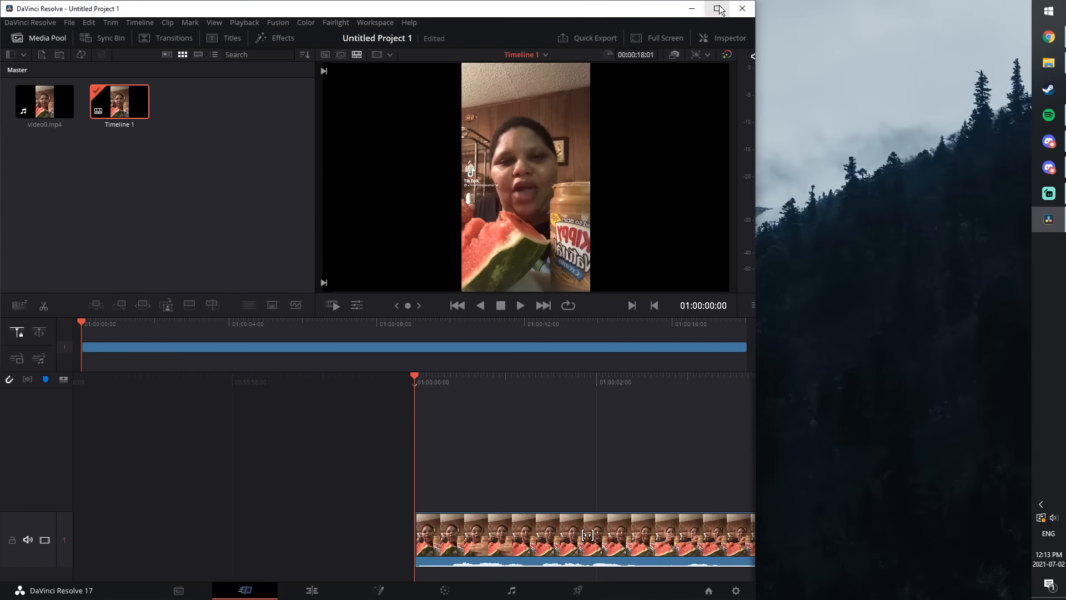
pyautogui.click(717, 9)
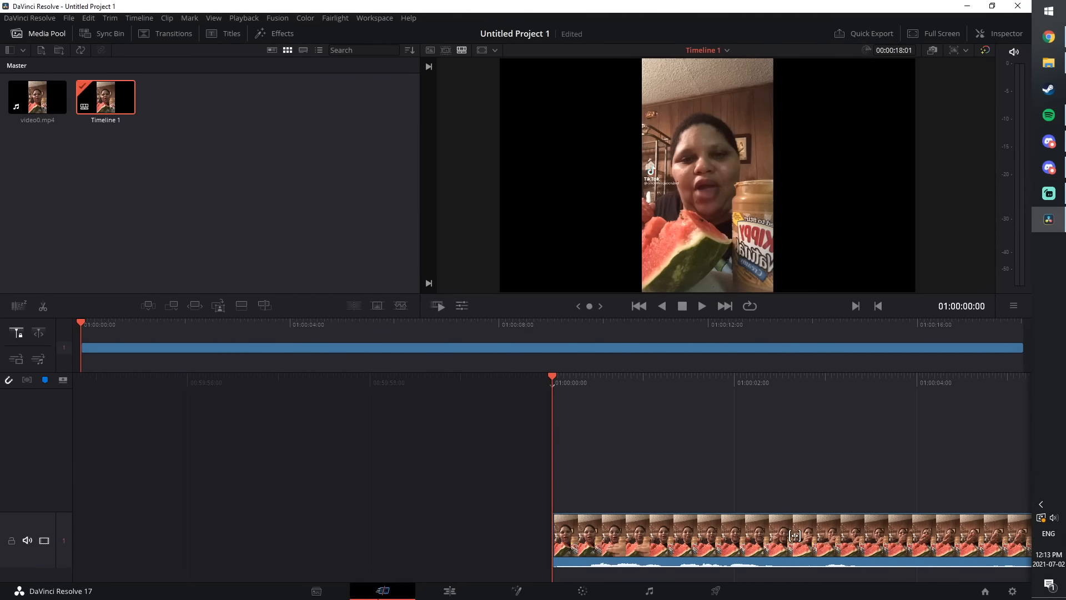
# - Switch to the Edit page and show the whole video0.mp4 clip in the timeline
pyautogui.click(450, 591)
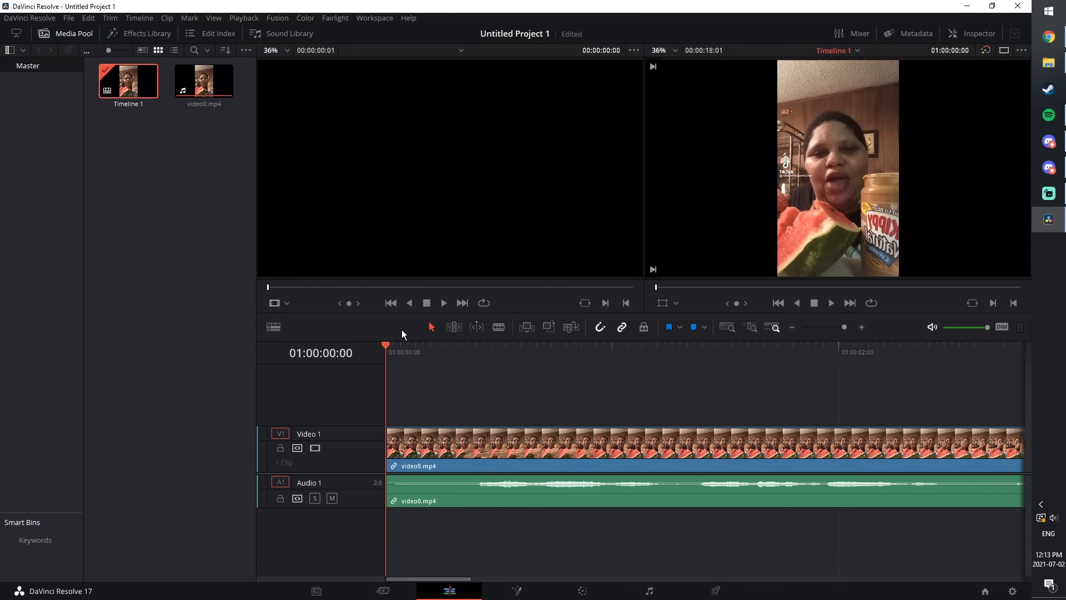
pyautogui.scroll(-2, 558, 419)
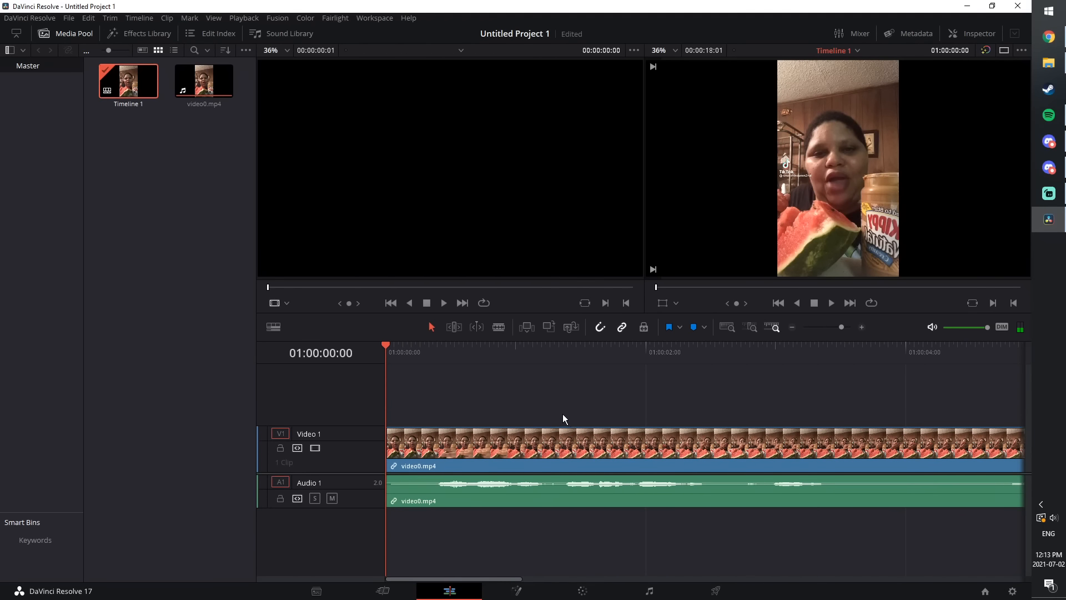
pyautogui.scroll(-3, 558, 405)
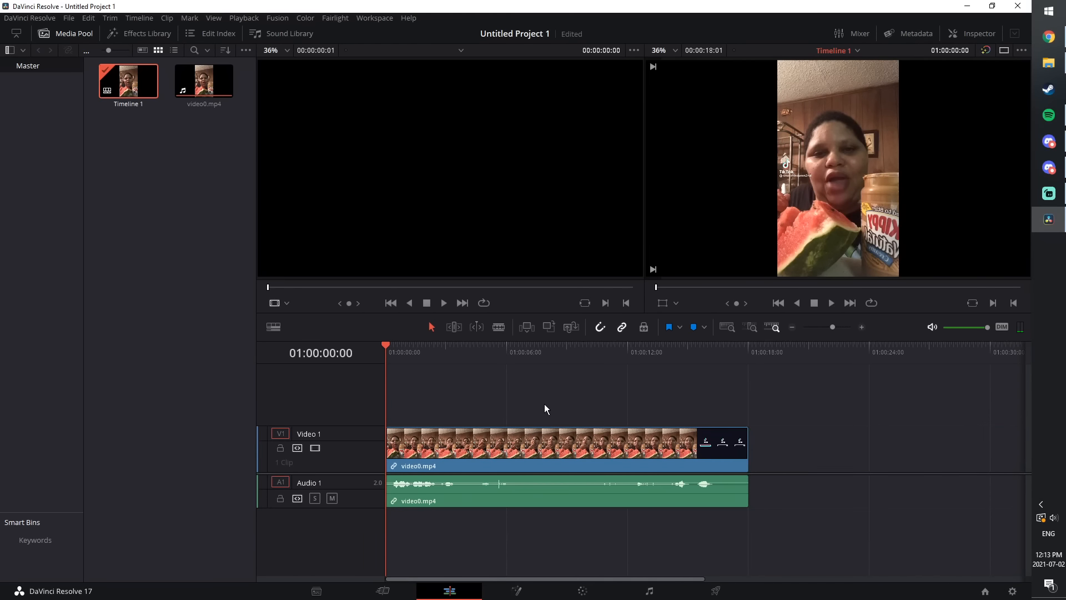
# - Split the video0.mp4 clip in the timeline at 01:00:12:11
pyautogui.moveTo(383, 345); pyautogui.dragTo(636, 353)
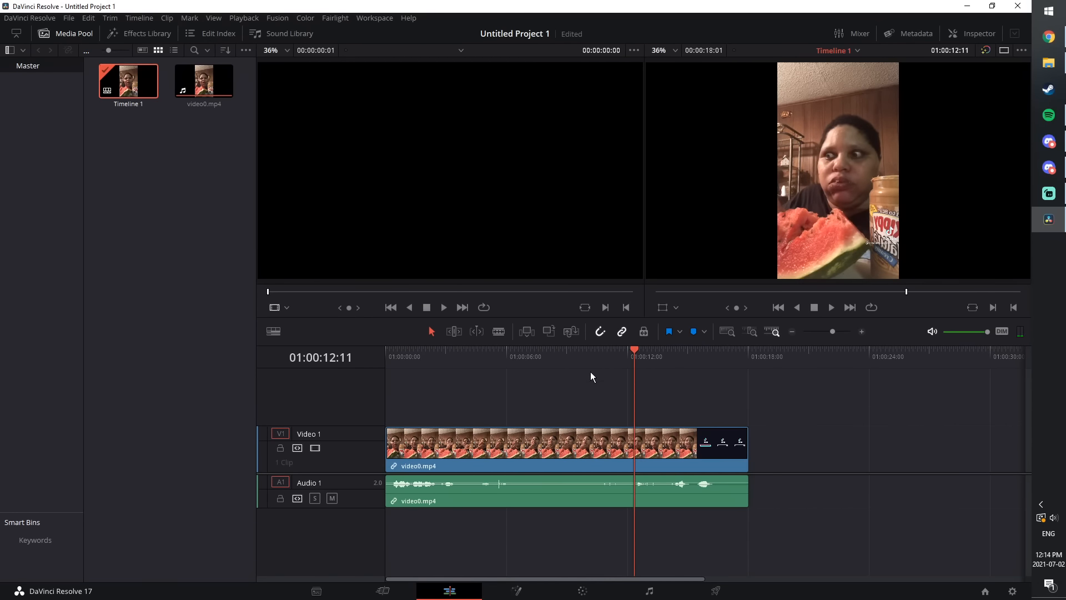
pyautogui.click(499, 331)
pyautogui.click(639, 448)
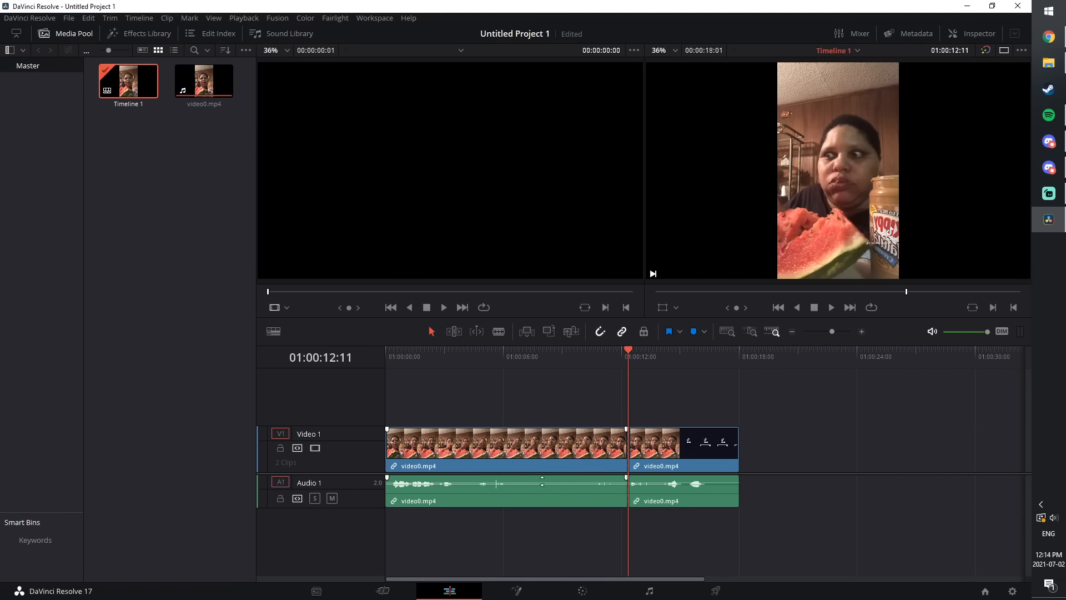
# - Lower the first segment's audio volume to about -18 dB and play the timeline from the start
pyautogui.moveTo(542, 482); pyautogui.dragTo(542, 485)
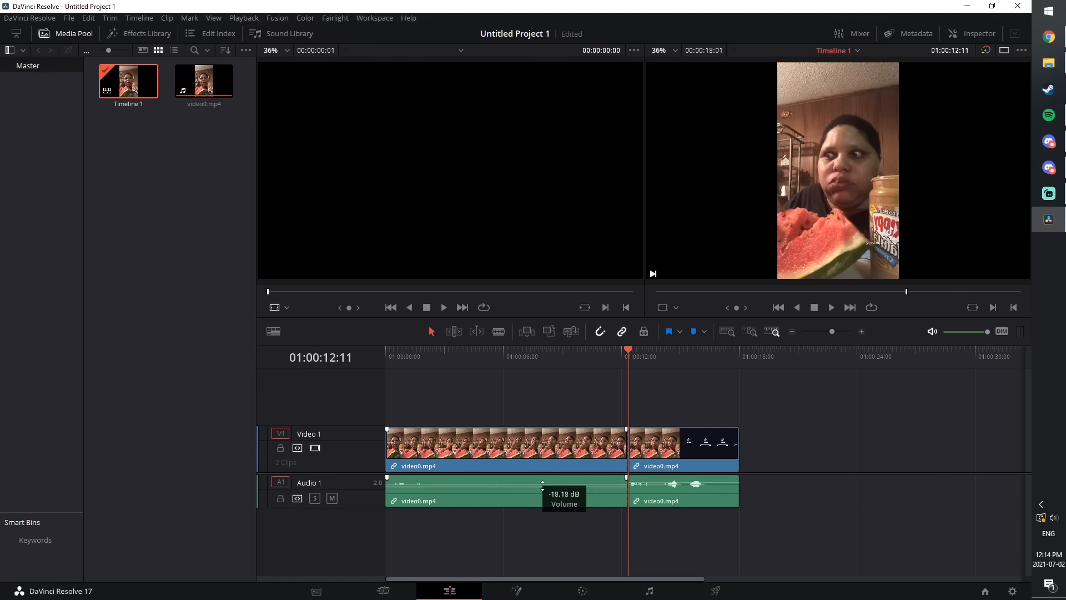
pyautogui.moveTo(627, 354); pyautogui.dragTo(312, 366)
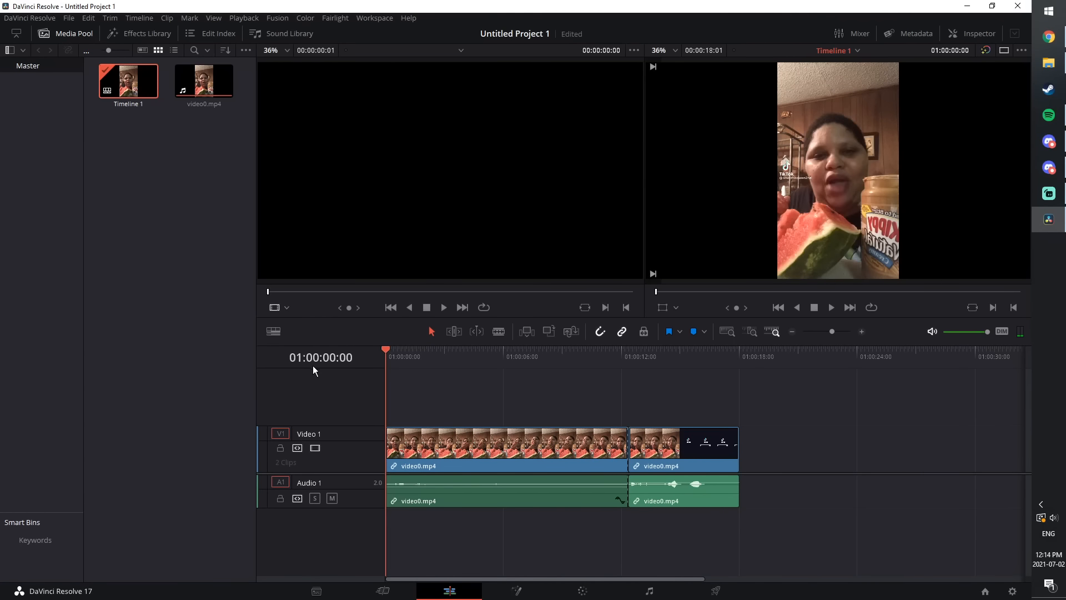
pyautogui.press('space')
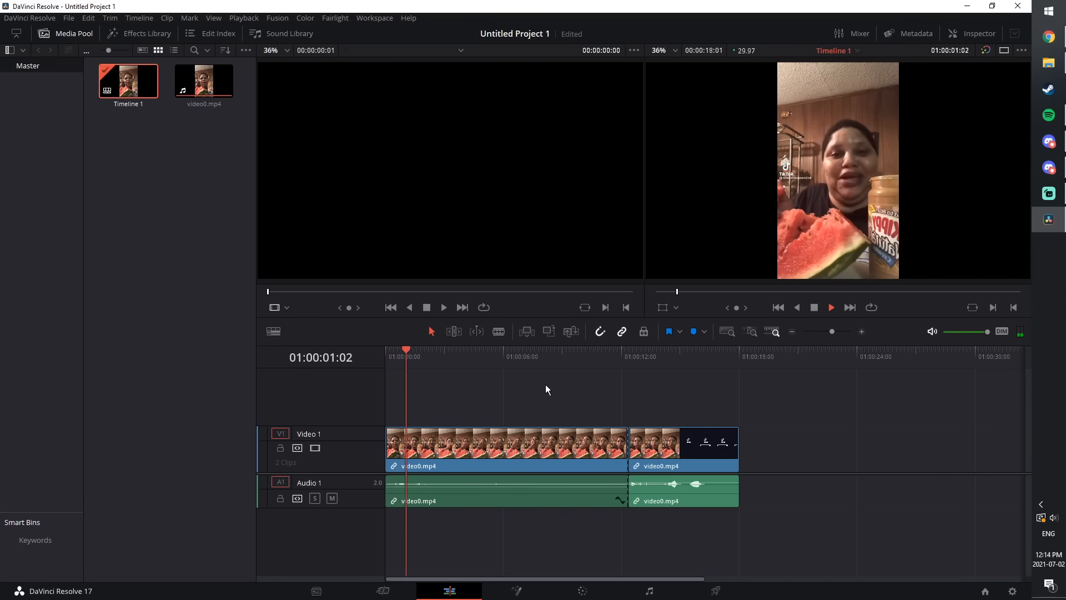
# - Raise the audio volume of the segment after 01:00:12:11 as far as it goes
pyautogui.moveTo(414, 348); pyautogui.dragTo(625, 372)
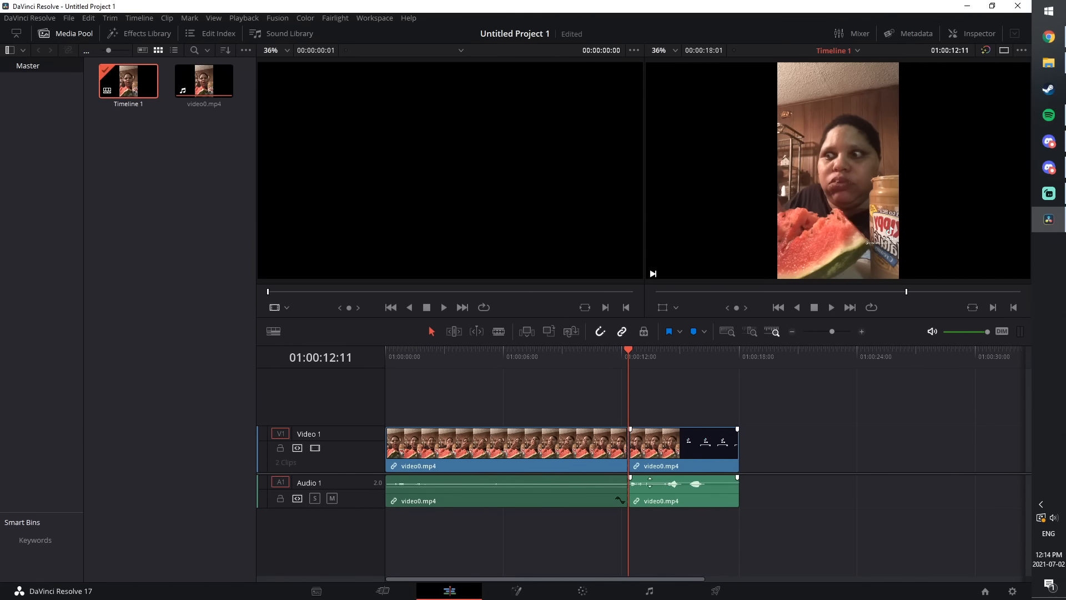
pyautogui.moveTo(641, 484); pyautogui.dragTo(641, 372)
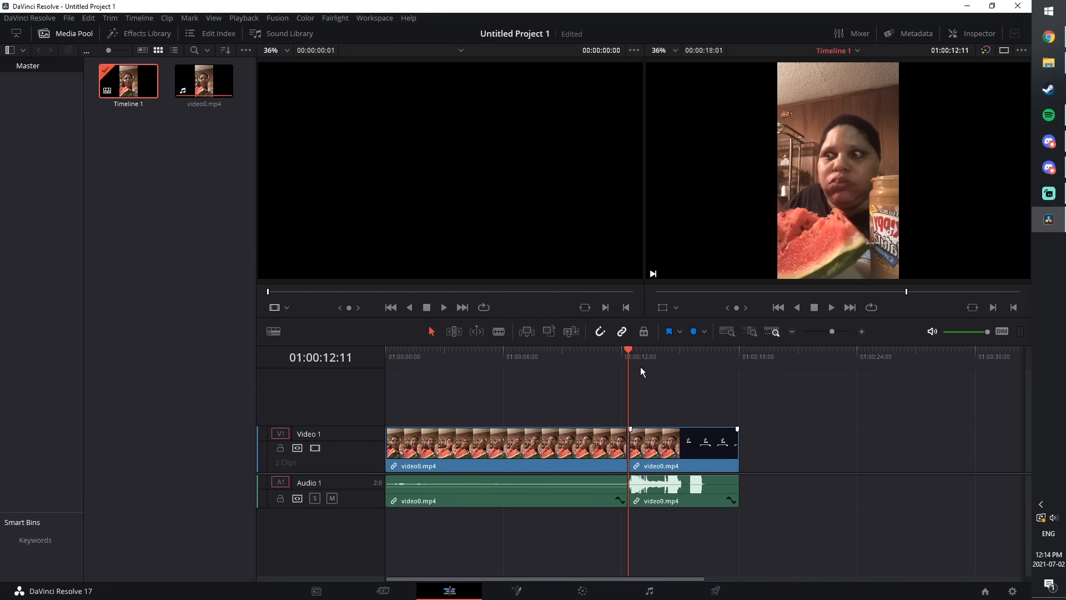
# - Turn the Windows speaker volume down very low and play the loud second segment
pyautogui.click(1054, 517)
pyautogui.scroll(-2, 884, 384)
pyautogui.scroll(-2, 884, 386)
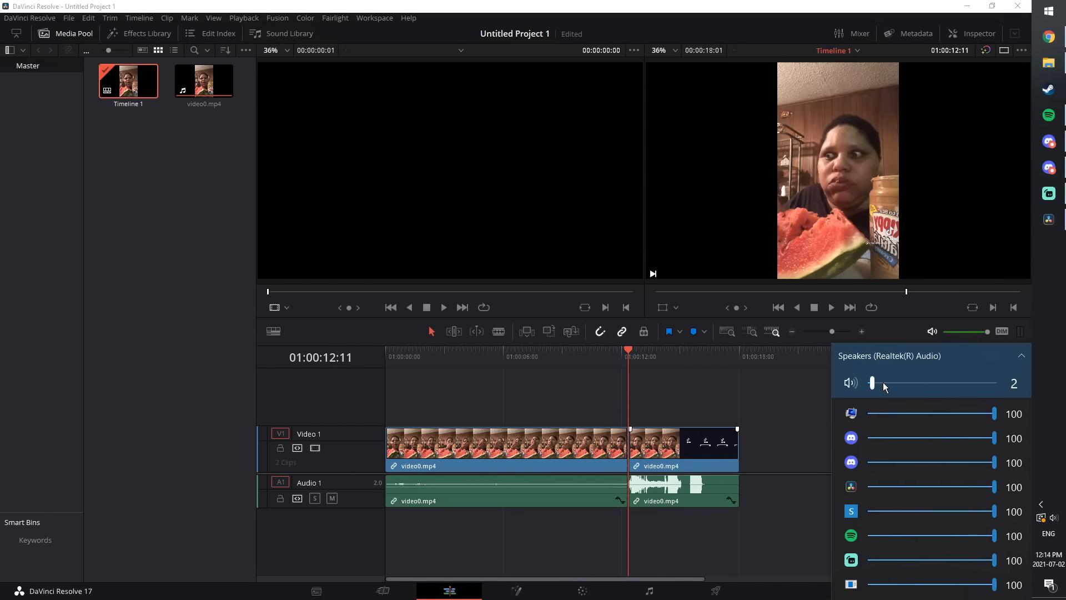
pyautogui.scroll(1, 884, 386)
pyautogui.click(736, 398)
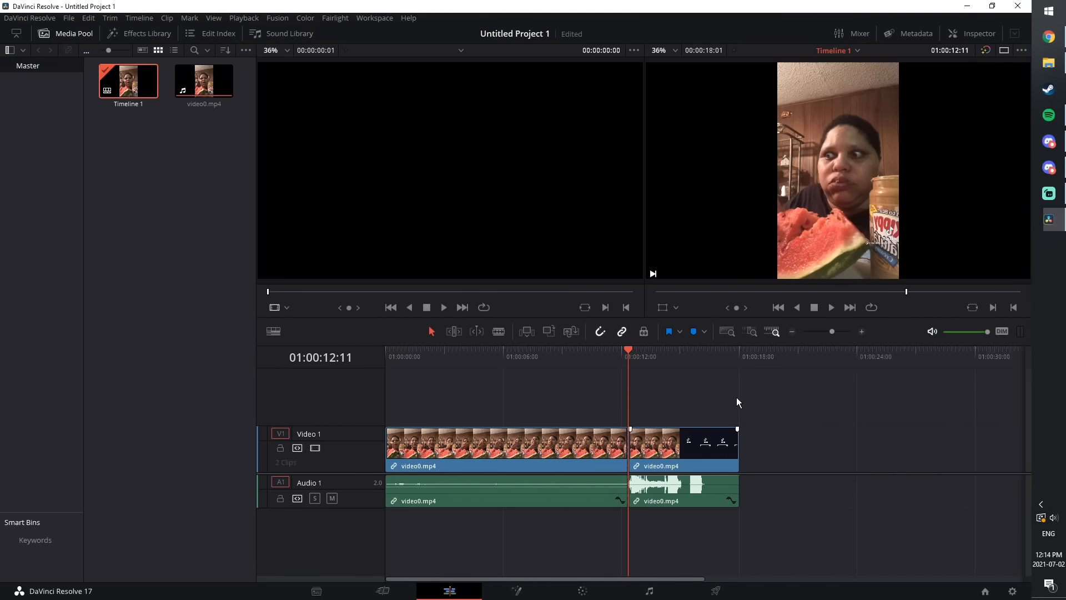
pyautogui.press('space')
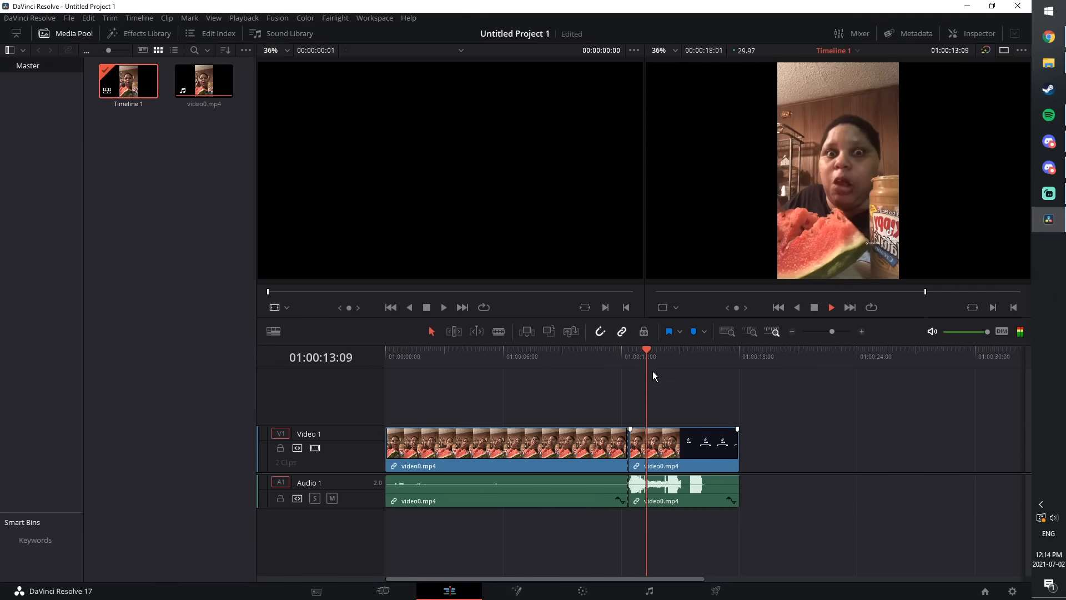
# - Play the transition between the quiet and loud segments starting from about 01:00:11:09
pyautogui.click(395, 366)
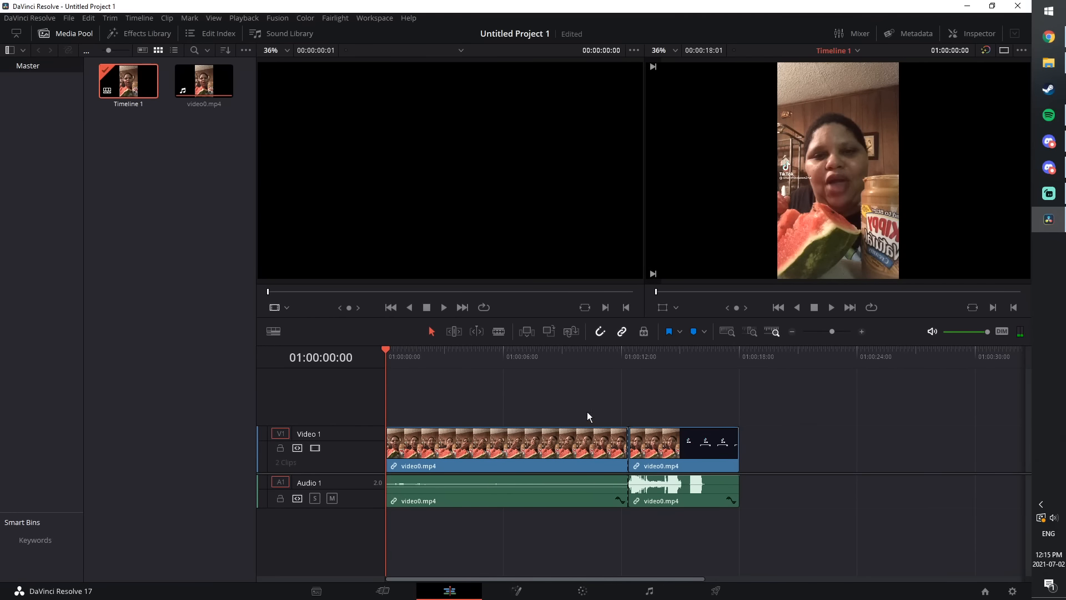
pyautogui.moveTo(399, 352); pyautogui.dragTo(608, 392)
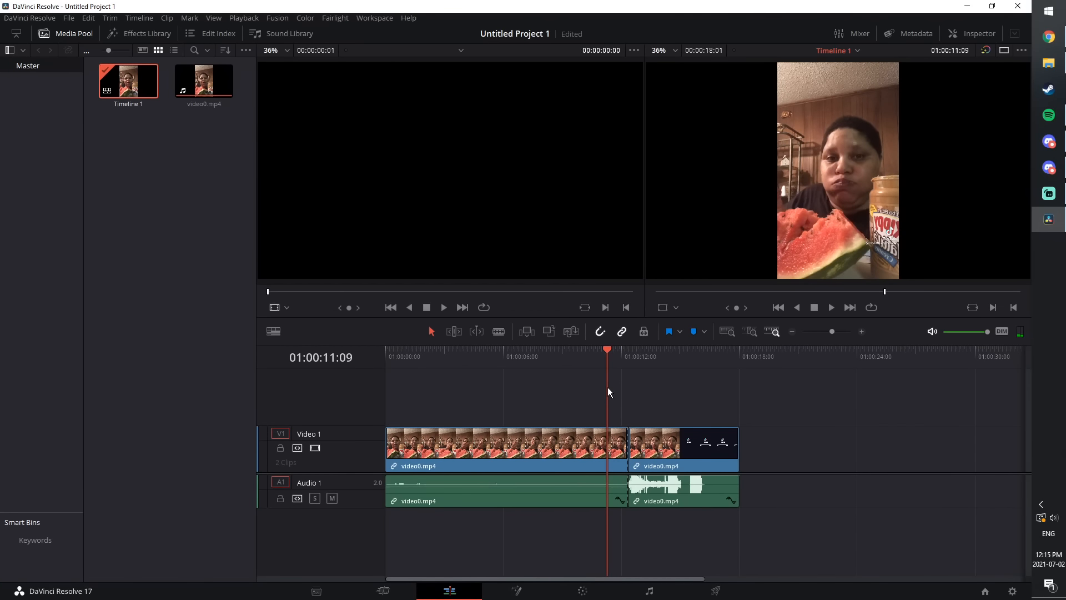
pyautogui.press('space')
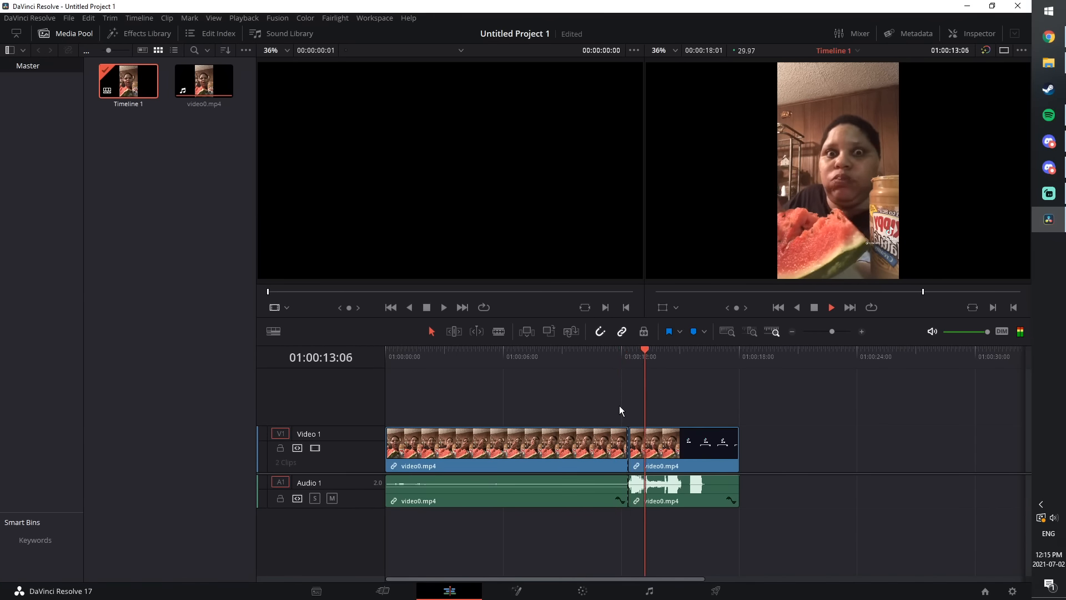
pyautogui.press('space')
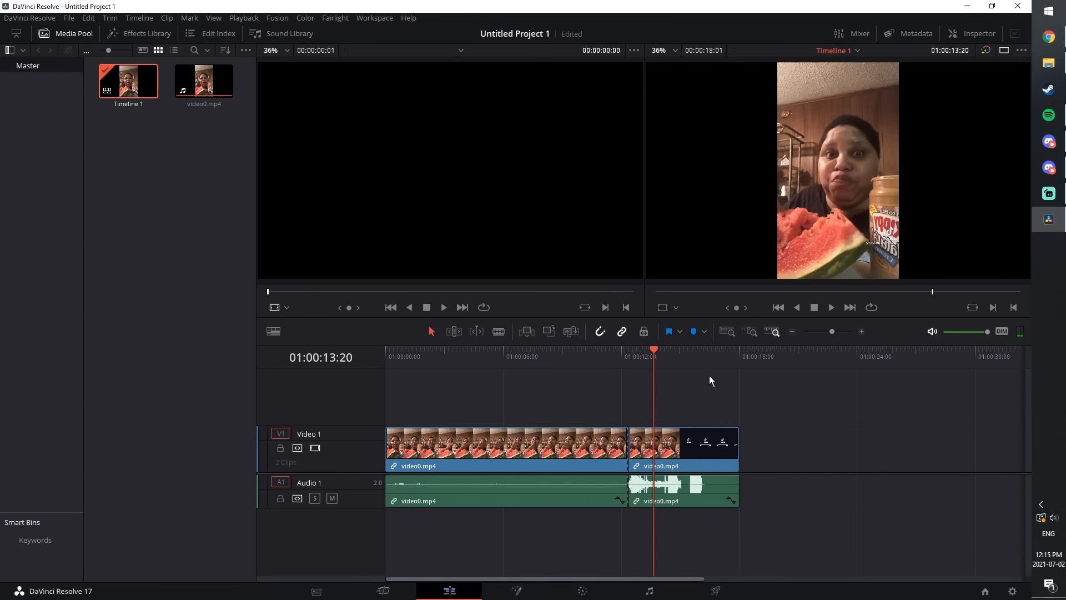
# - Switch to the Deliver page and set the project's timeline resolution to a custom 1080 x 1920
pyautogui.click(716, 590)
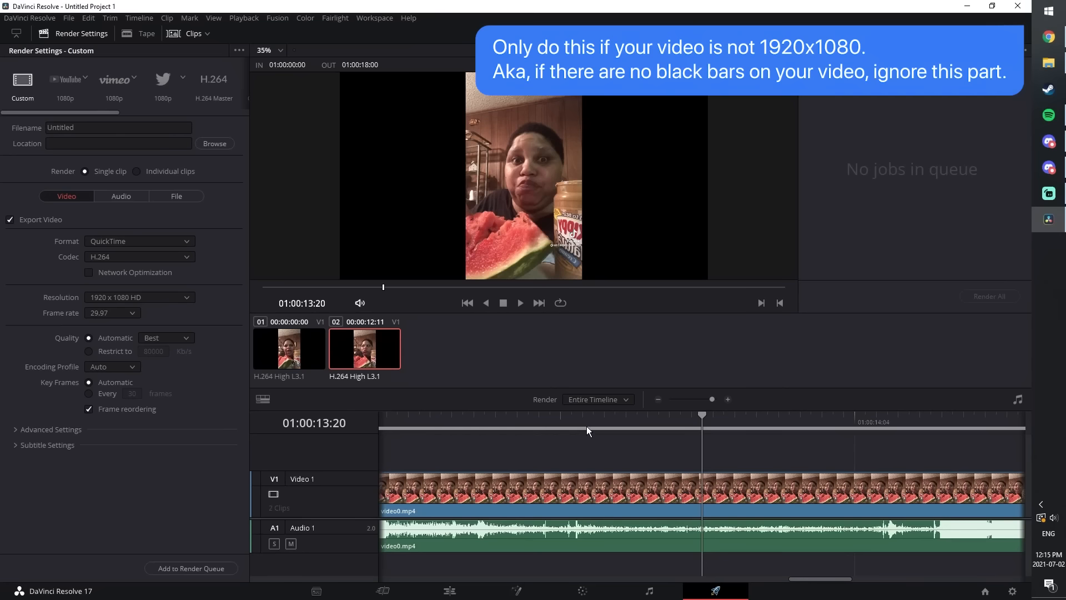
pyautogui.click(1013, 590)
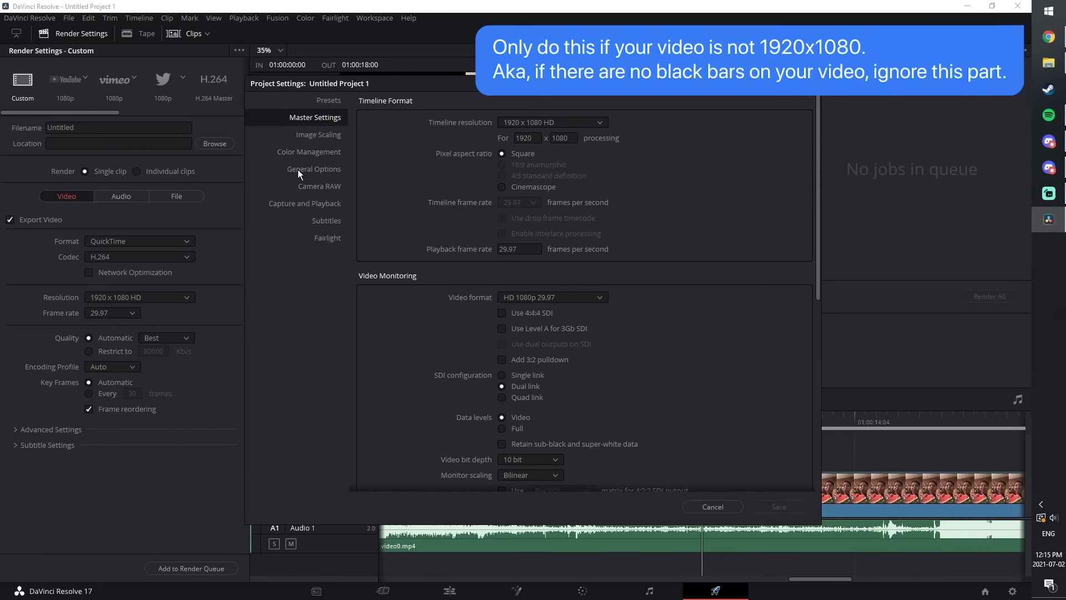
pyautogui.moveTo(667, 108); pyautogui.dragTo(461, 288)
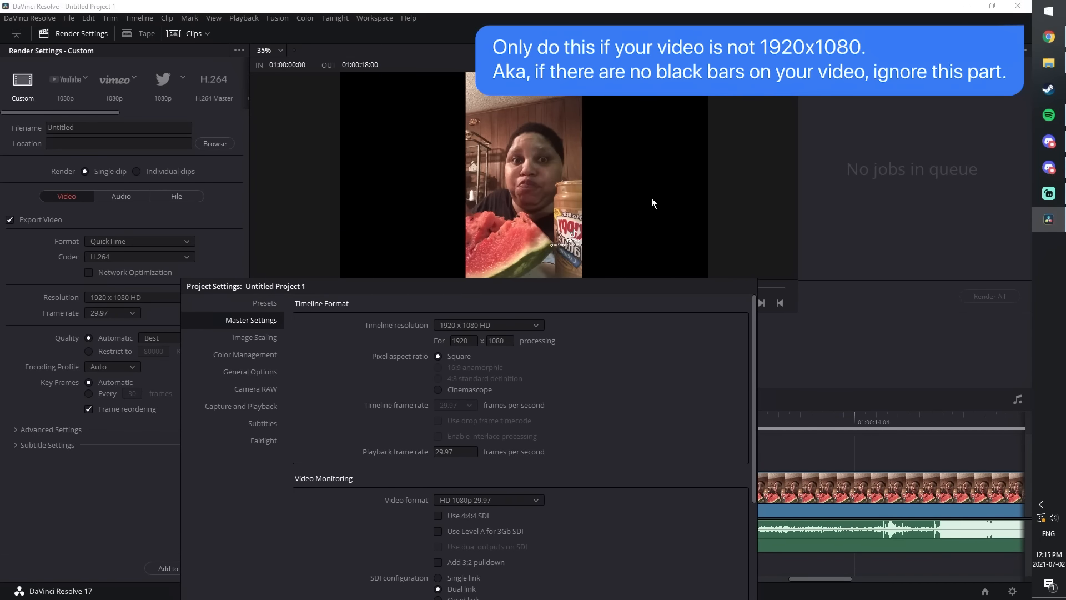
pyautogui.click(473, 337)
pyautogui.write('1080')
pyautogui.press('Tab')
pyautogui.write('1920')
pyautogui.moveTo(431, 283); pyautogui.dragTo(359, 88)
pyautogui.click(645, 508)
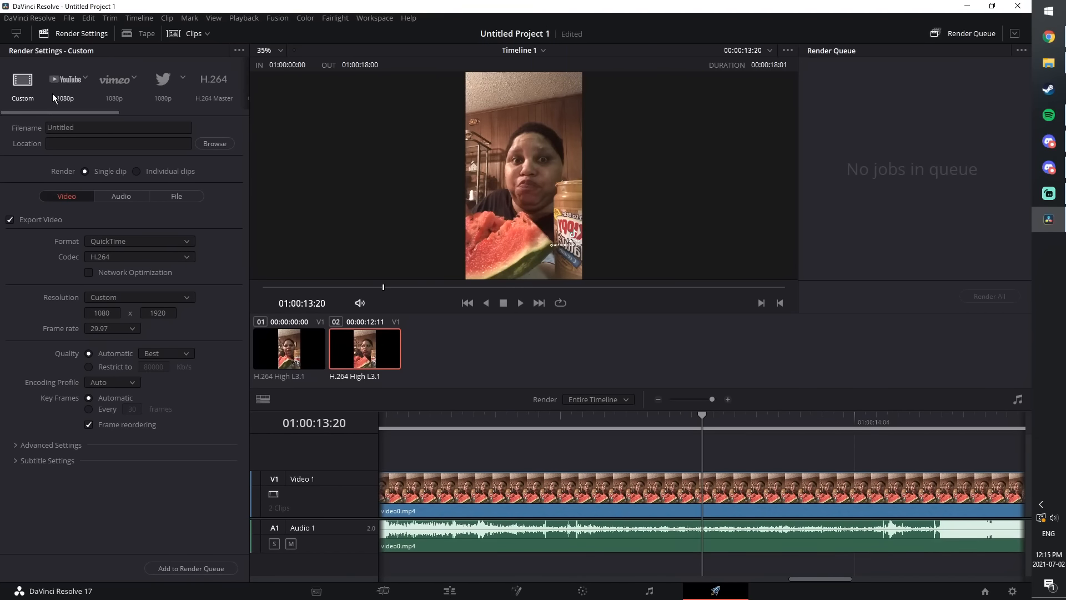
# - Look at the YouTube render preset, return to Custom and set the output filename to WATAMELONNPEENUTBUTTACHALENGE
pyautogui.click(68, 84)
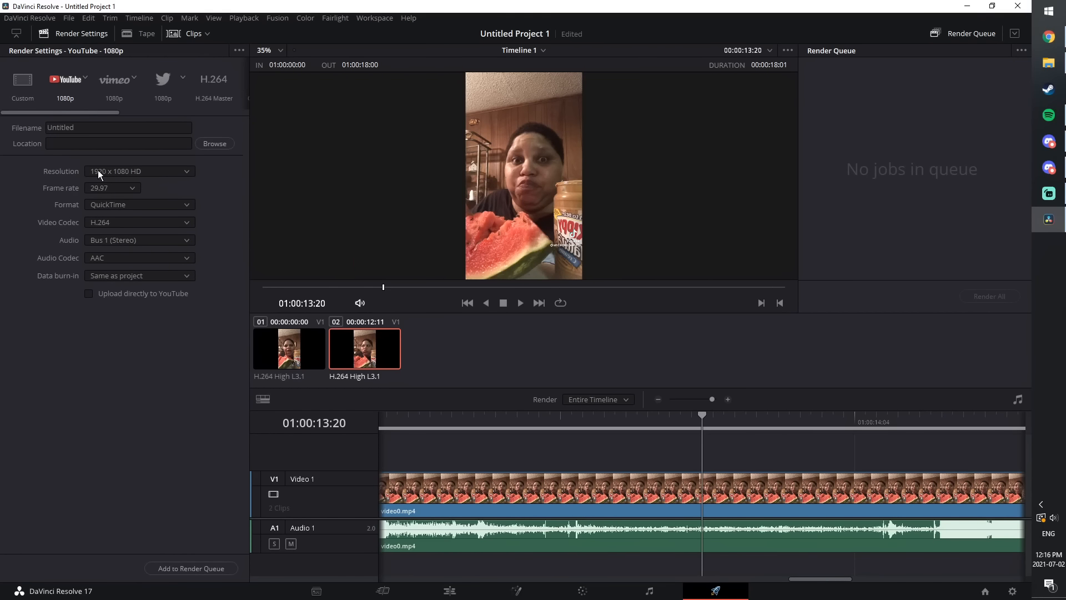
pyautogui.click(28, 80)
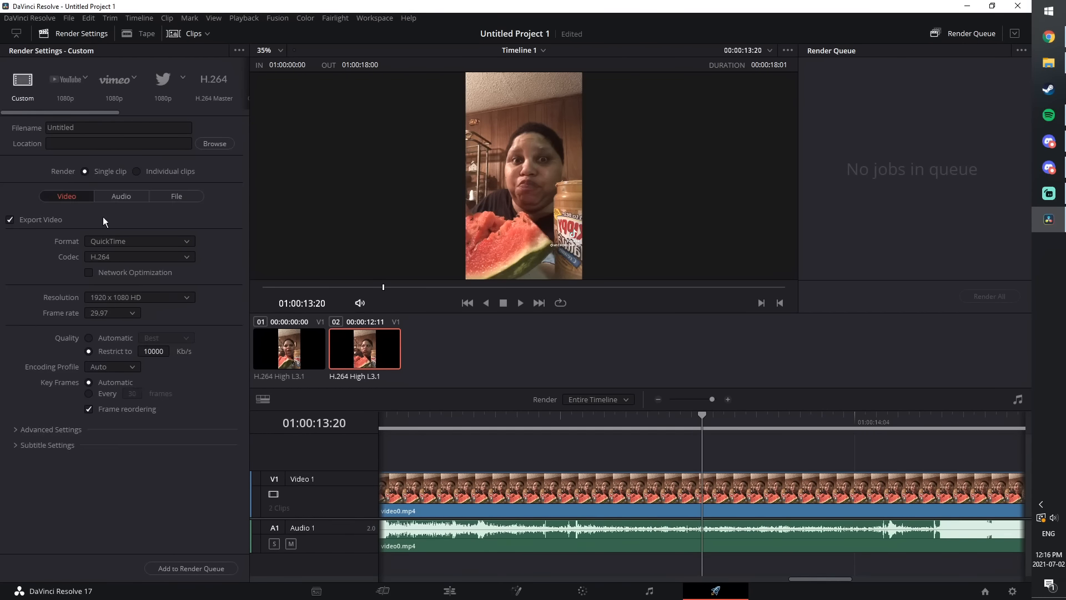
pyautogui.doubleClick(81, 128)
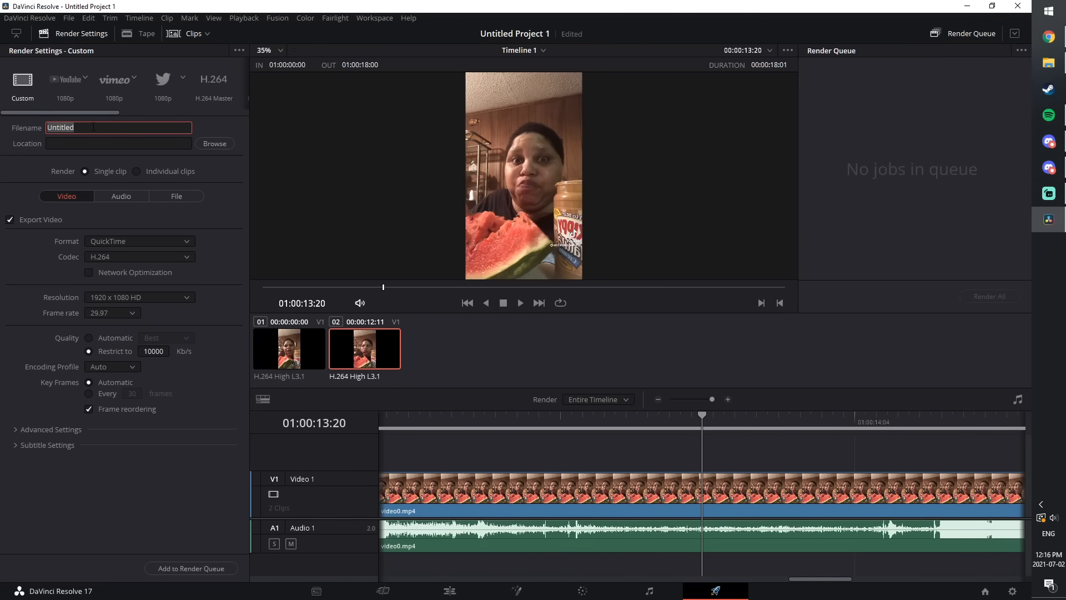
pyautogui.write('WATAMELONNPEENUTBUTTACHALENGE')
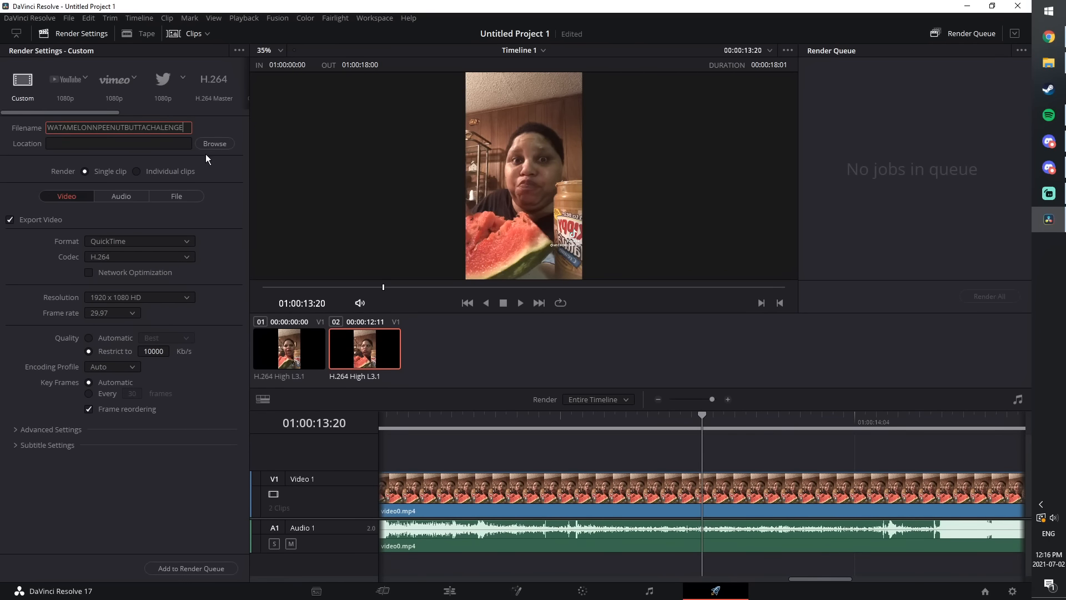
# - Set the render location to the Downloads folder, and queue and render the entire timeline
pyautogui.click(215, 143)
pyautogui.scroll(5, 49, 151)
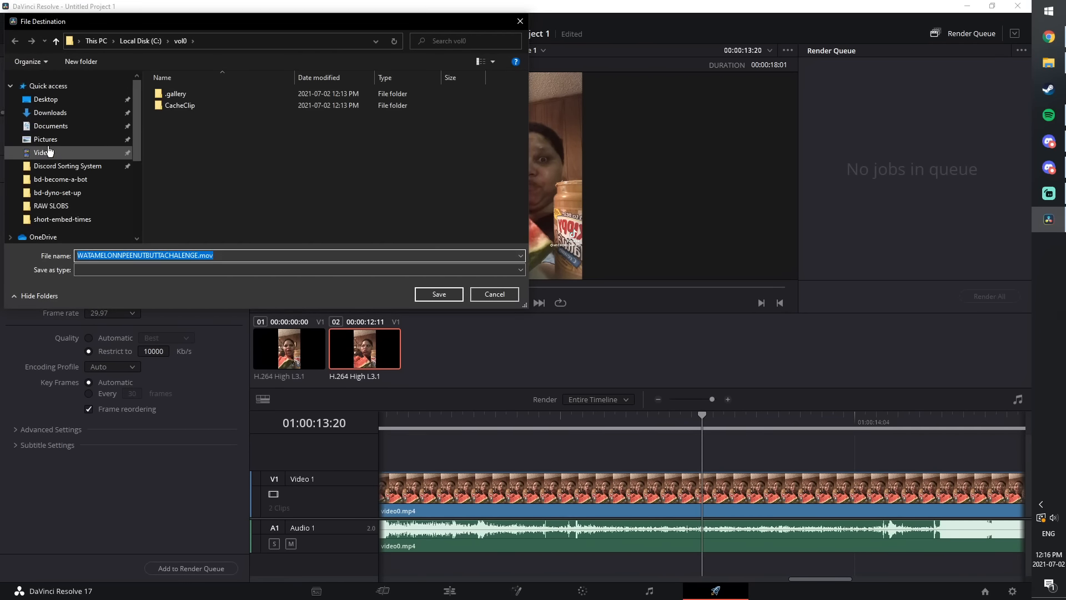
pyautogui.click(50, 113)
pyautogui.click(439, 293)
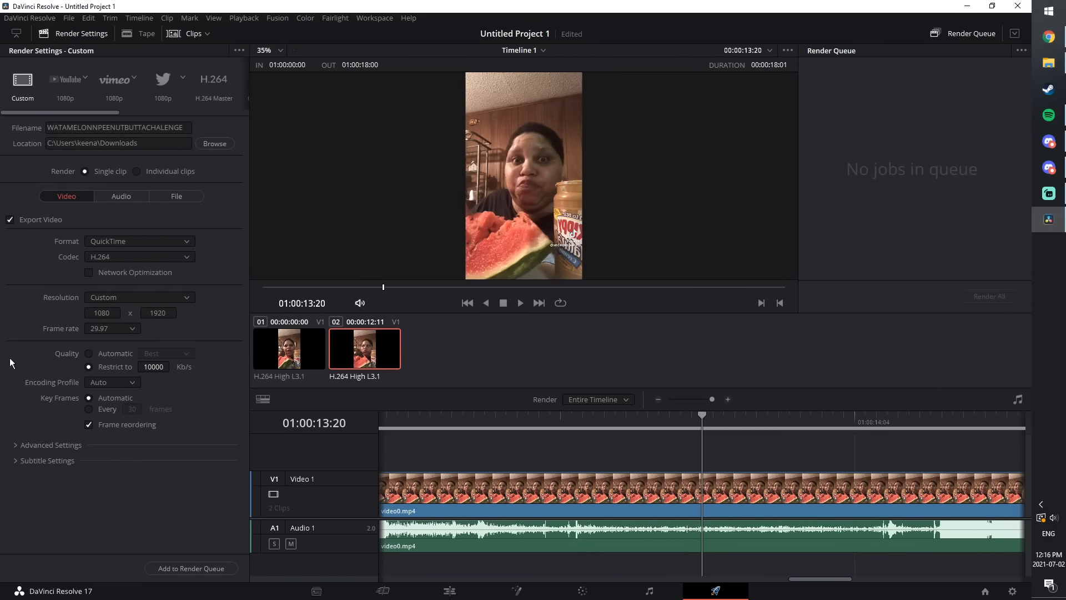
pyautogui.click(210, 568)
pyautogui.click(985, 299)
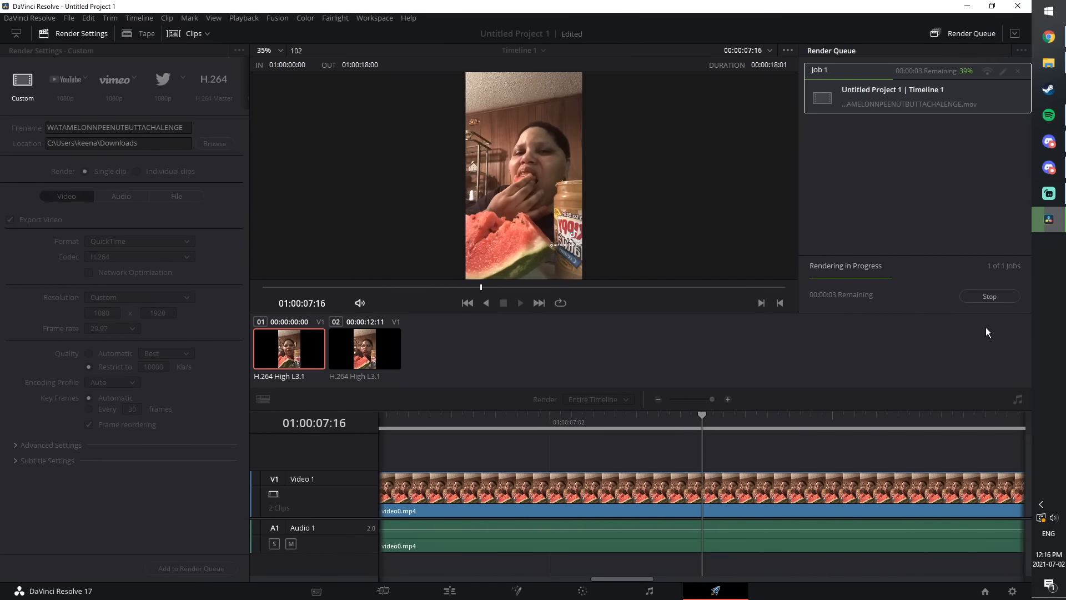
# - Switch to the Downloads folder in File Explorer, play WATAMELONNPEENUTBUTTACHALENGE.mov to check its audio, and close the player
pyautogui.click(1044, 71)
pyautogui.moveTo(857, 13); pyautogui.dragTo(322, 0)
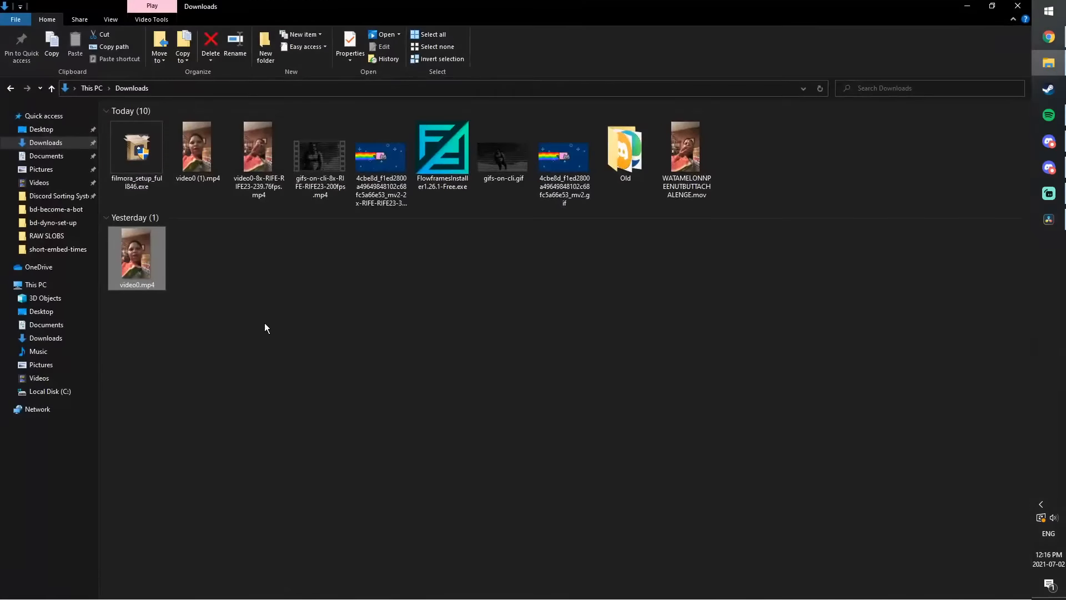
pyautogui.click(265, 324)
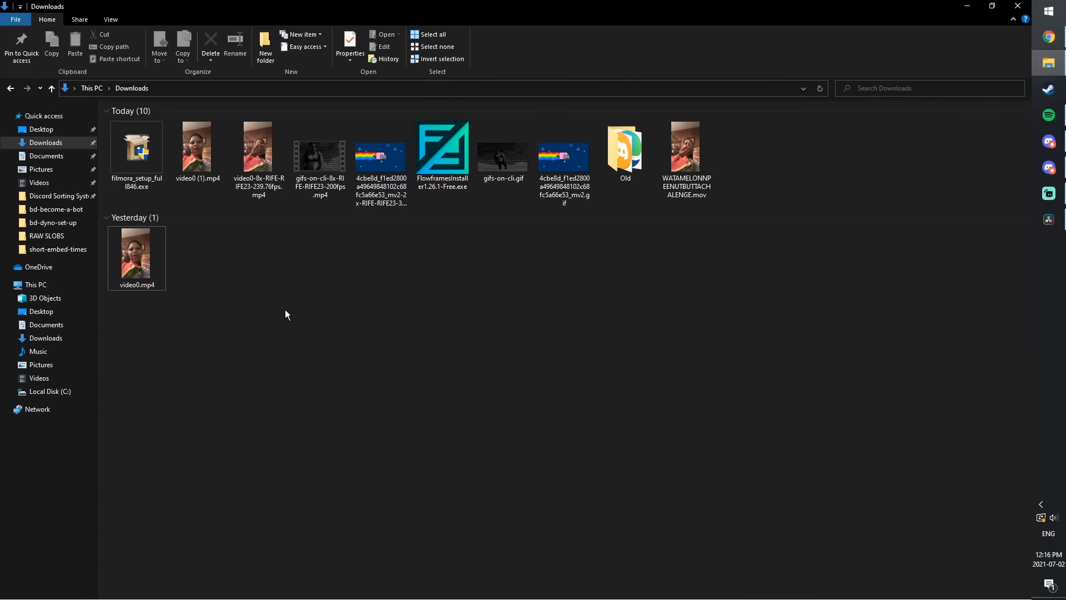
pyautogui.doubleClick(684, 167)
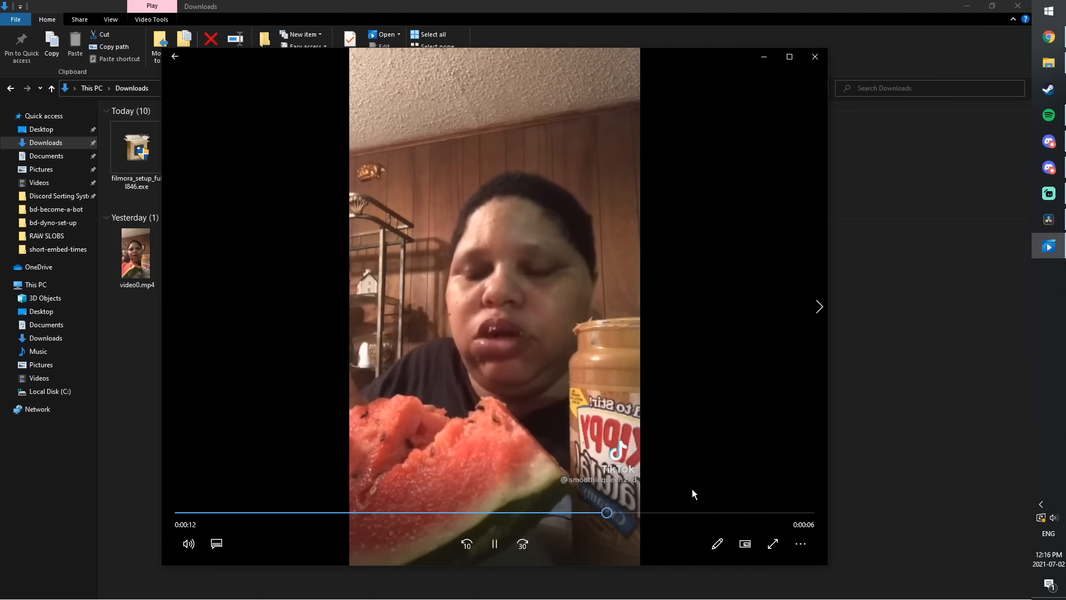
pyautogui.click(497, 545)
pyautogui.click(495, 543)
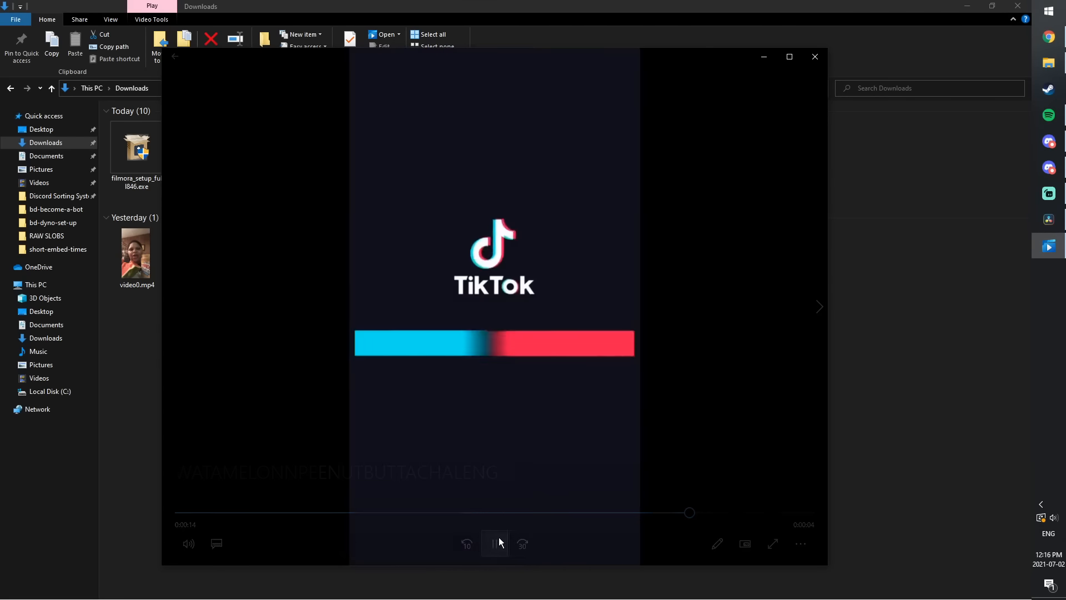
pyautogui.click(806, 62)
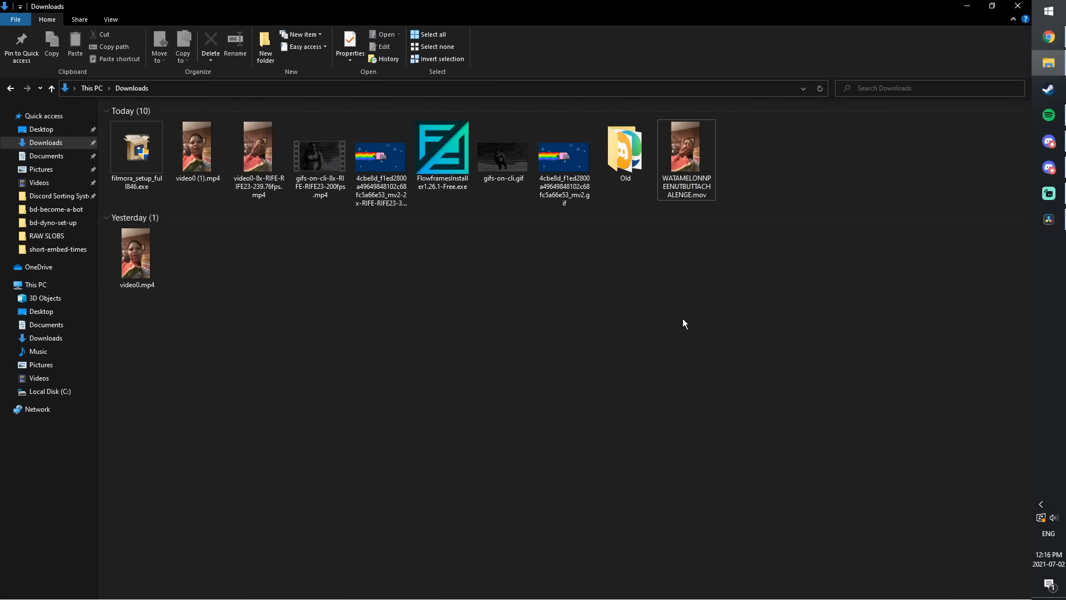